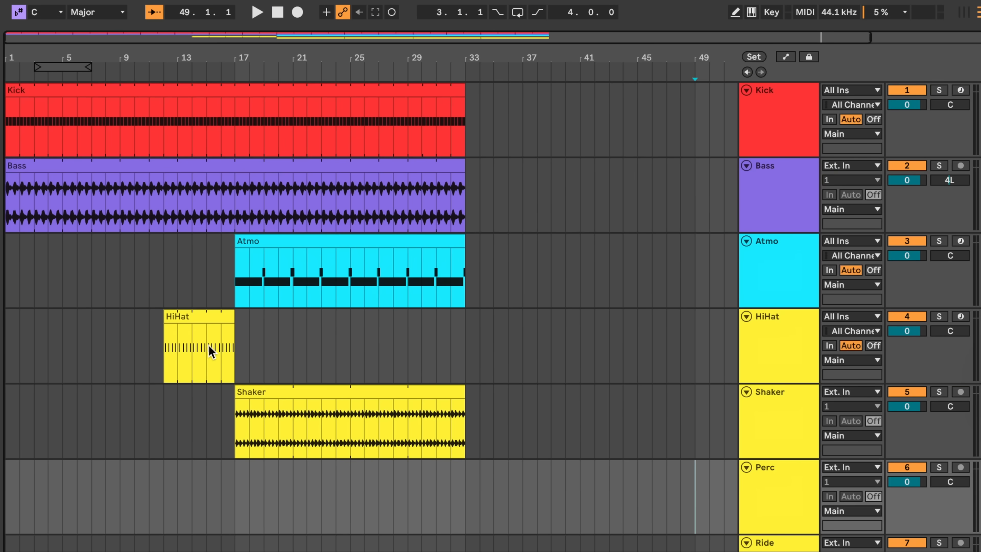
# Play the arrangement from bar 10 to hear the transition at bar 17
pyautogui.click(146, 286)
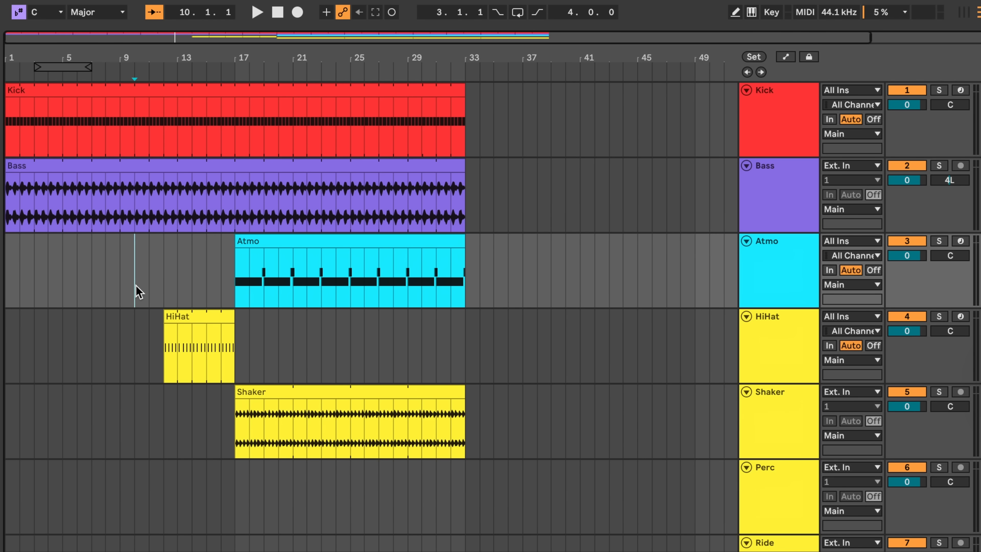
pyautogui.press('space')
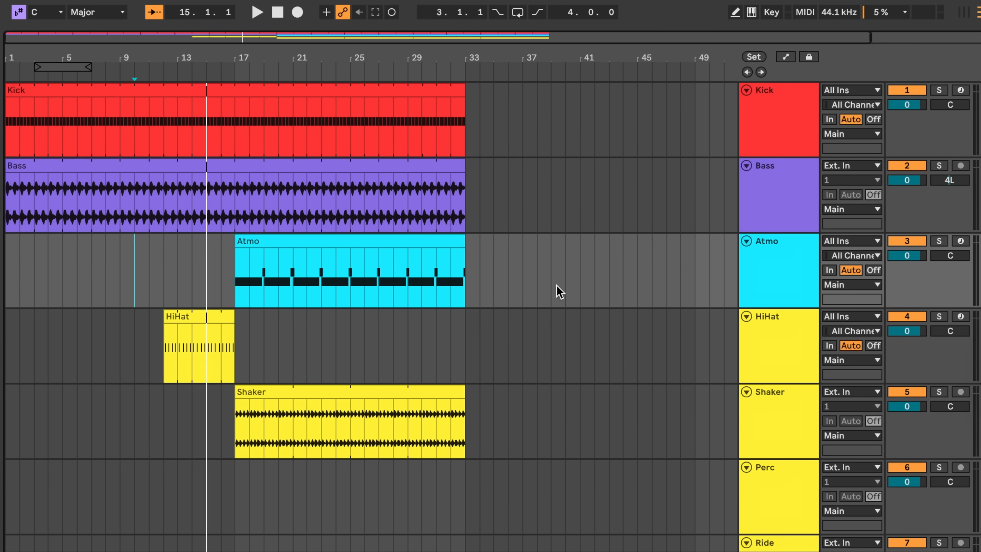
pyautogui.press('space')
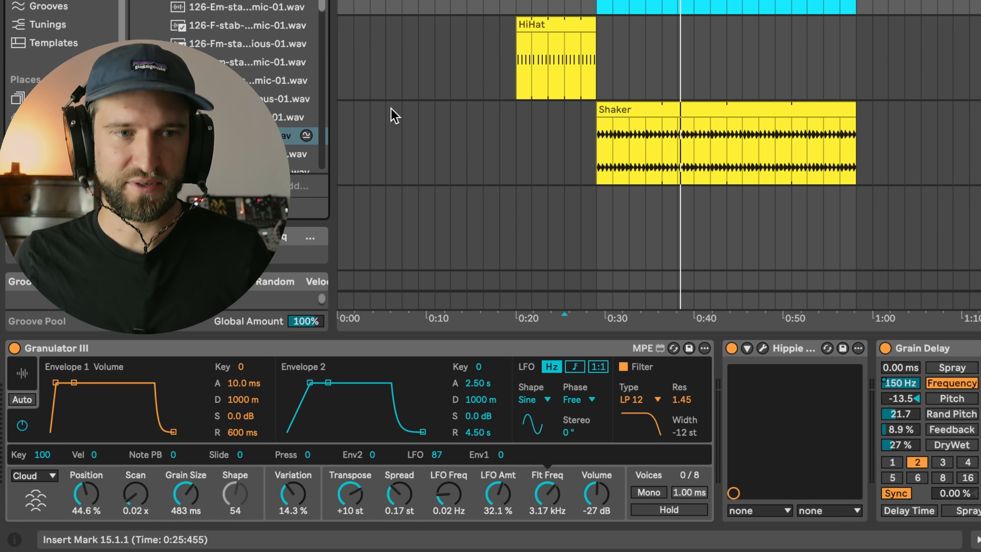
# Try a noise riser clip from bar 15 to 17 on the Riser track and remove it again
pyautogui.press('super+f')
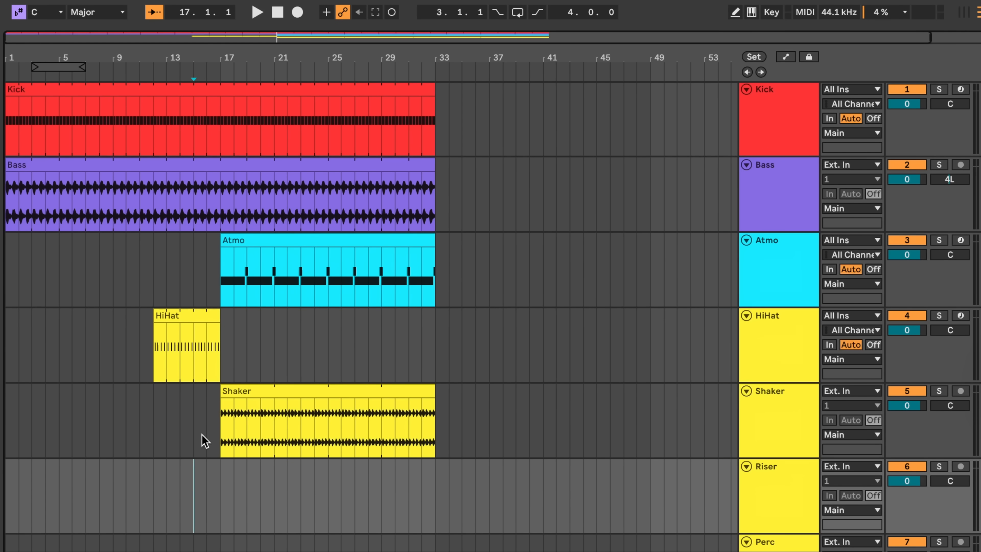
pyautogui.press('super+v')
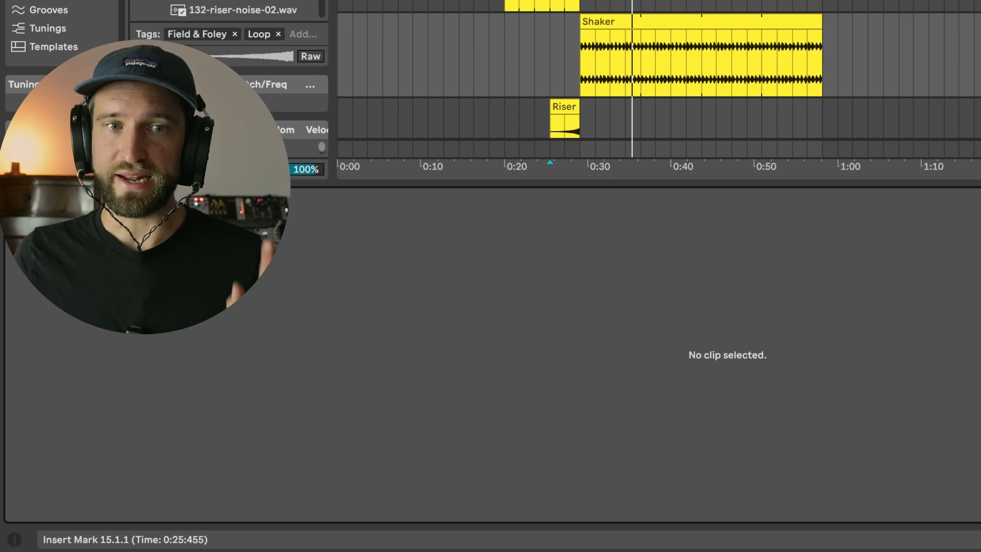
pyautogui.click(633, 26)
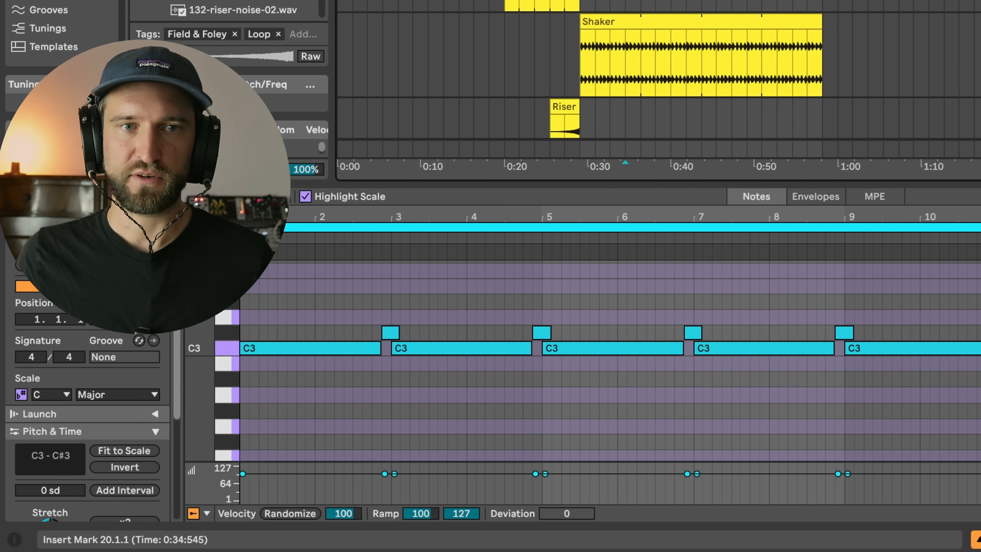
pyautogui.scroll(-3, 573, 58)
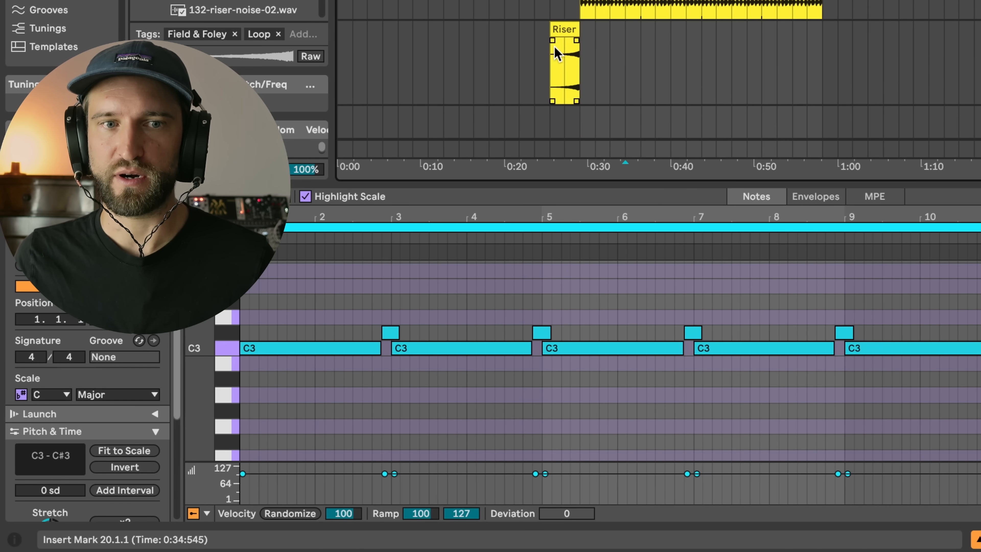
pyautogui.click(575, 29)
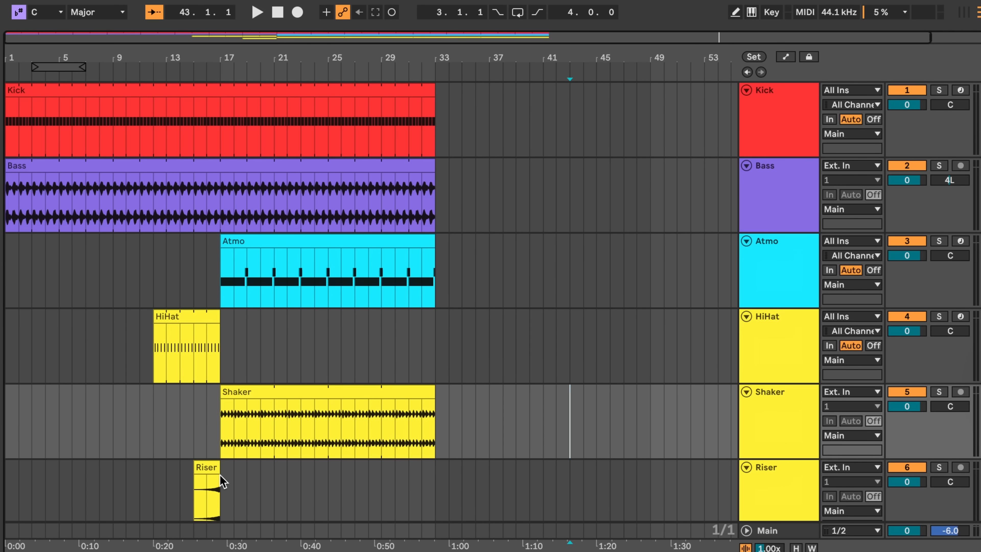
pyautogui.click(220, 479)
pyautogui.press('Delete')
# Extend the start of the Shaker clip back to bar 12
pyautogui.click(231, 394)
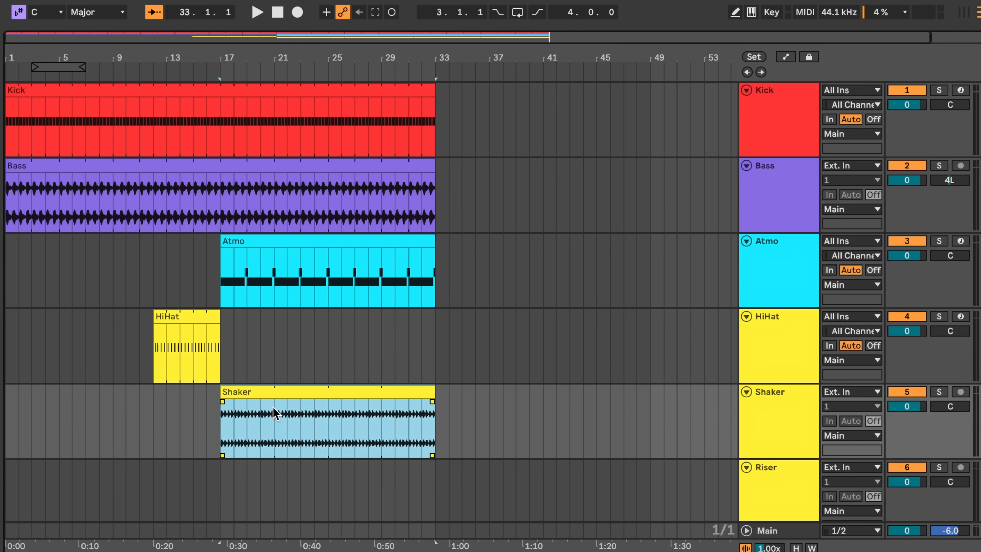
pyautogui.moveTo(225, 394); pyautogui.dragTo(167, 402)
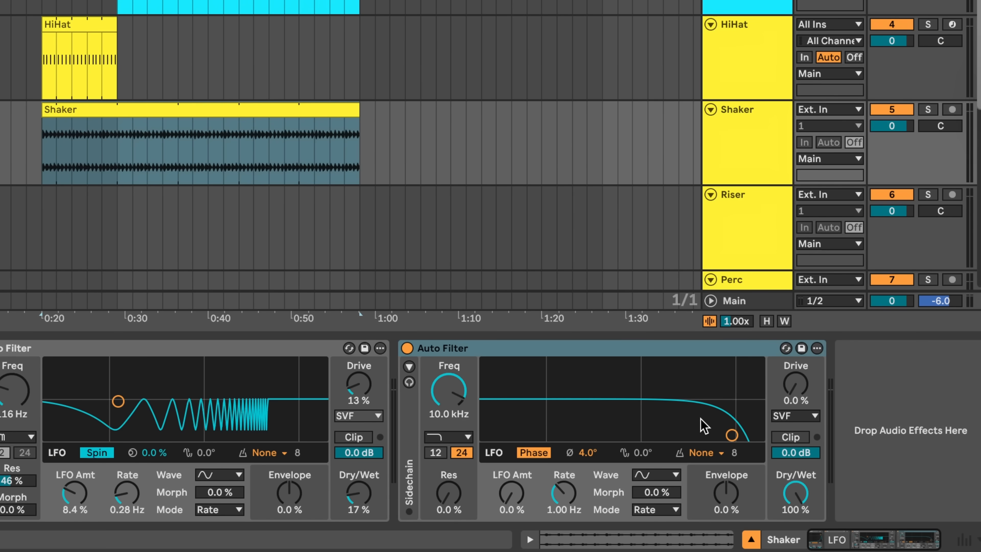
# Lower the Shaker's Auto Filter frequency and automate it to rise from bar 12 to bar 17, checking it by playback
pyautogui.moveTo(731, 436); pyautogui.dragTo(599, 411)
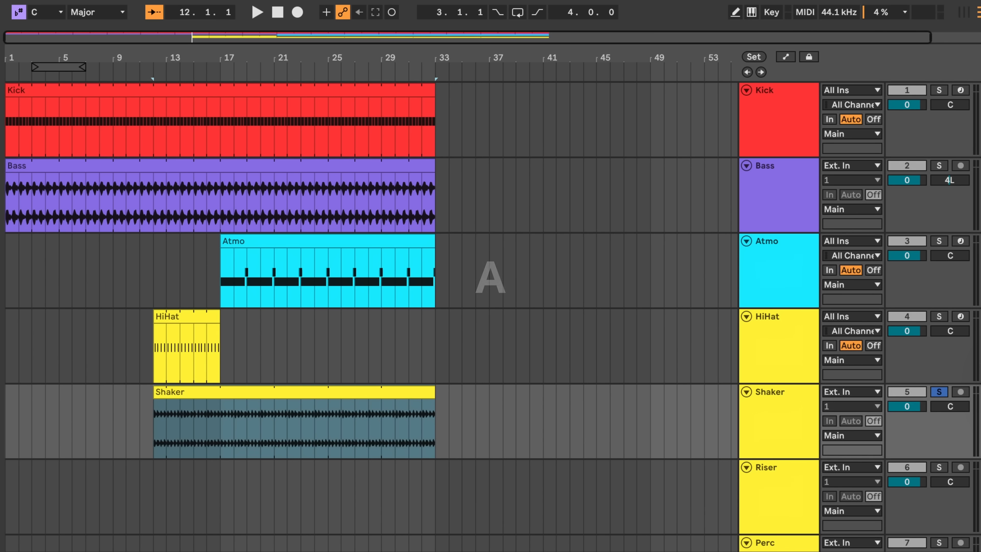
pyautogui.press('a')
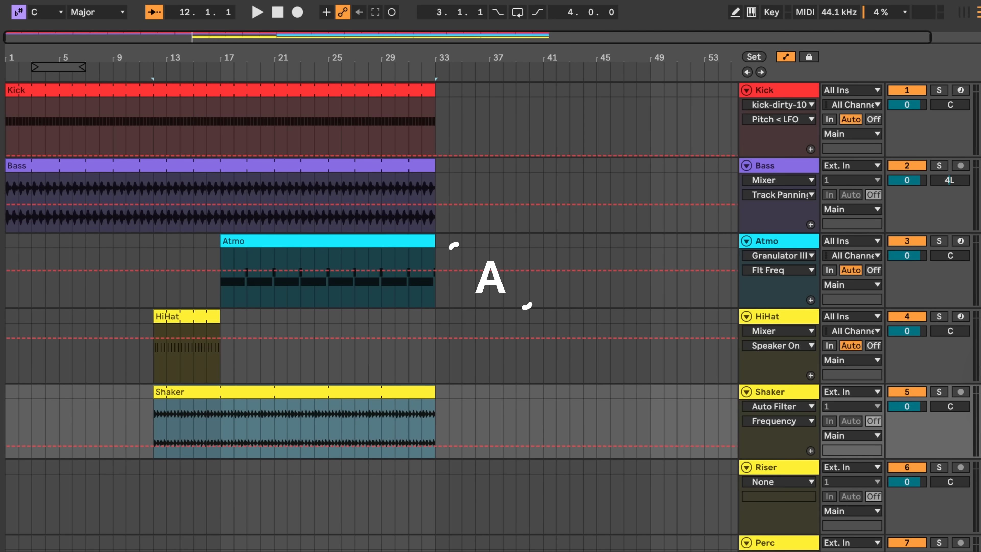
pyautogui.moveTo(239, 438); pyautogui.dragTo(220, 409)
pyautogui.click(147, 438)
pyautogui.moveTo(151, 409); pyautogui.dragTo(153, 445)
pyautogui.click(153, 392)
pyautogui.press('space')
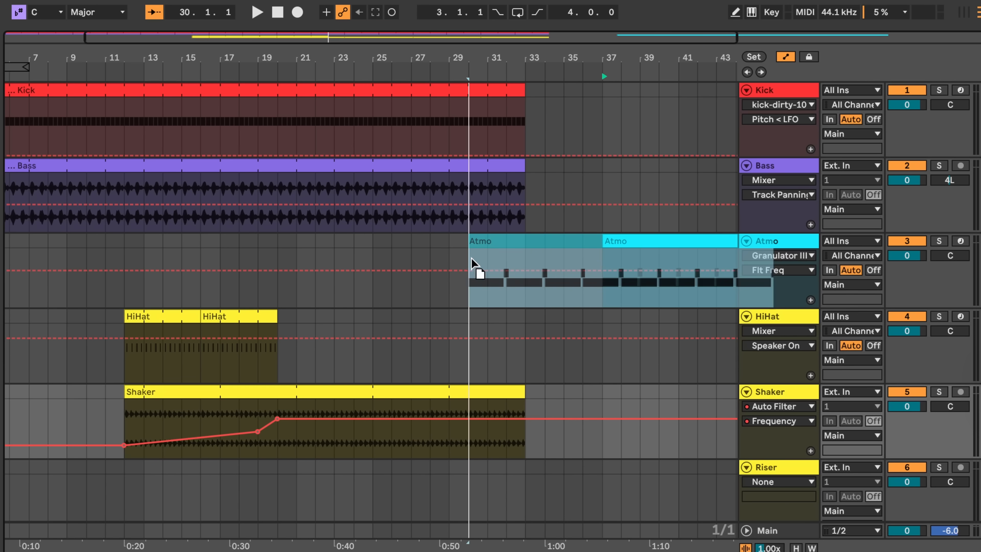
# Move the Atmo clip to start at bar 20, leave a kick gap from bar 19 to 20, and play the transition
pyautogui.moveTo(473, 266); pyautogui.dragTo(300, 268)
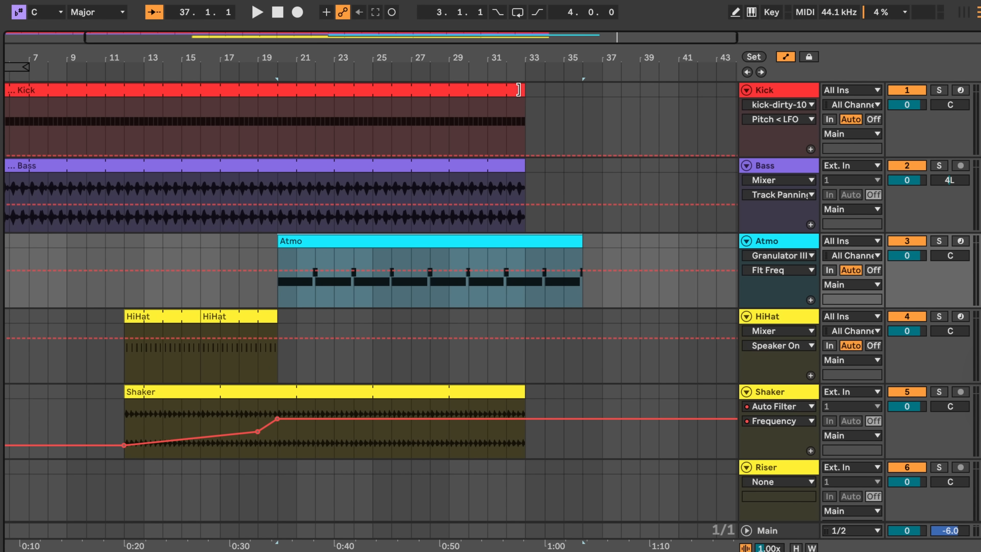
pyautogui.moveTo(521, 89); pyautogui.dragTo(300, 138)
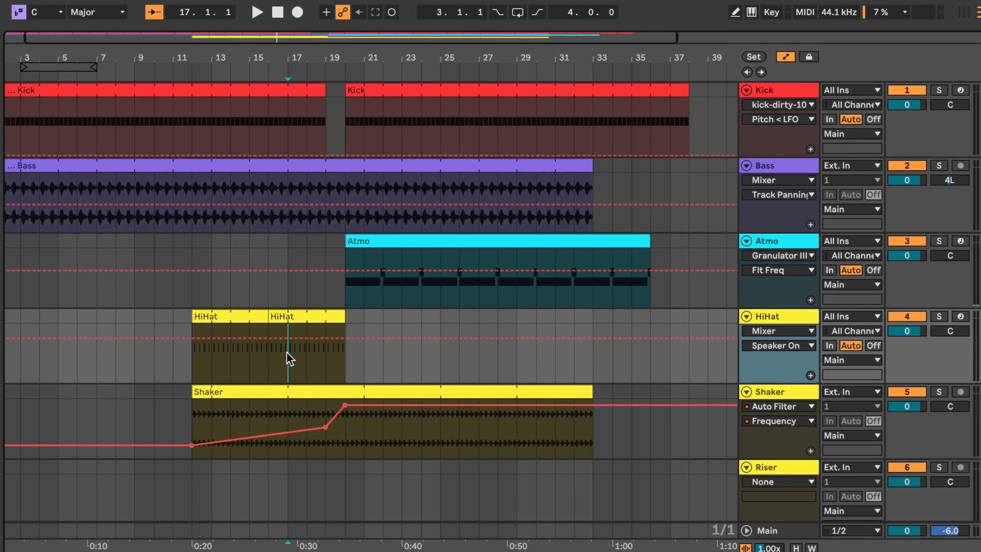
pyautogui.press('space')
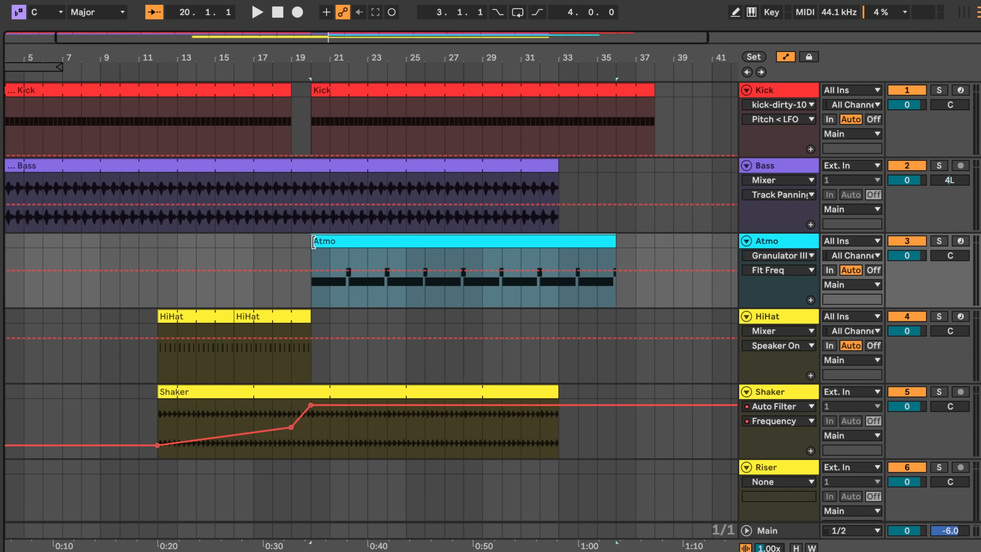
# Extend the start of the Atmo clip back to bar 1 and listen to its Granulator III sound
pyautogui.moveTo(313, 242); pyautogui.dragTo(6, 242)
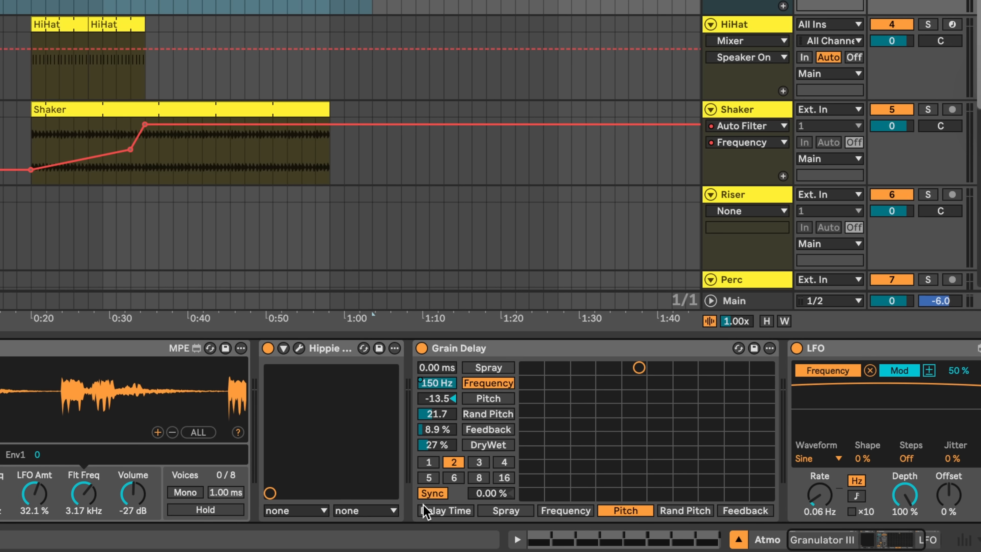
pyautogui.hscroll(4, 423, 505)
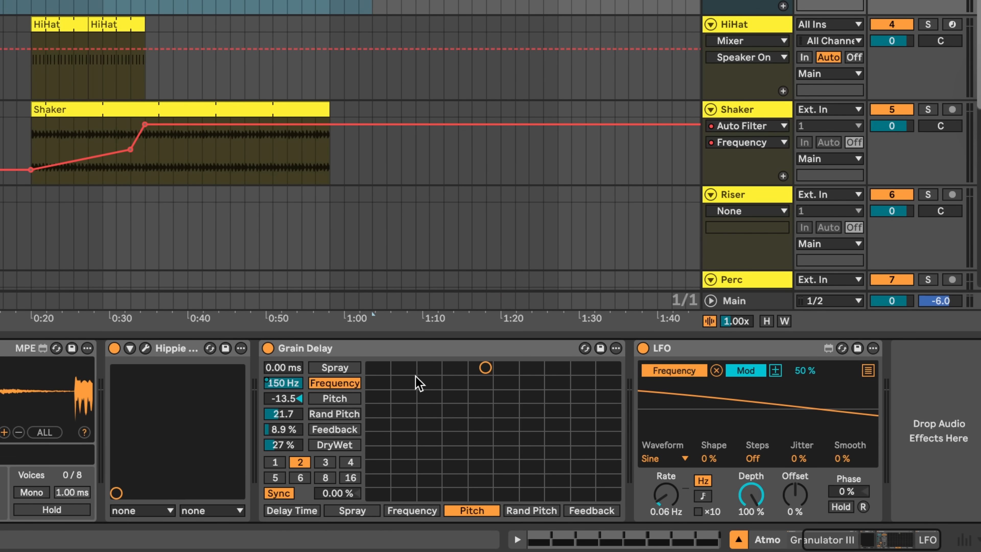
pyautogui.hscroll(-4, 394, 384)
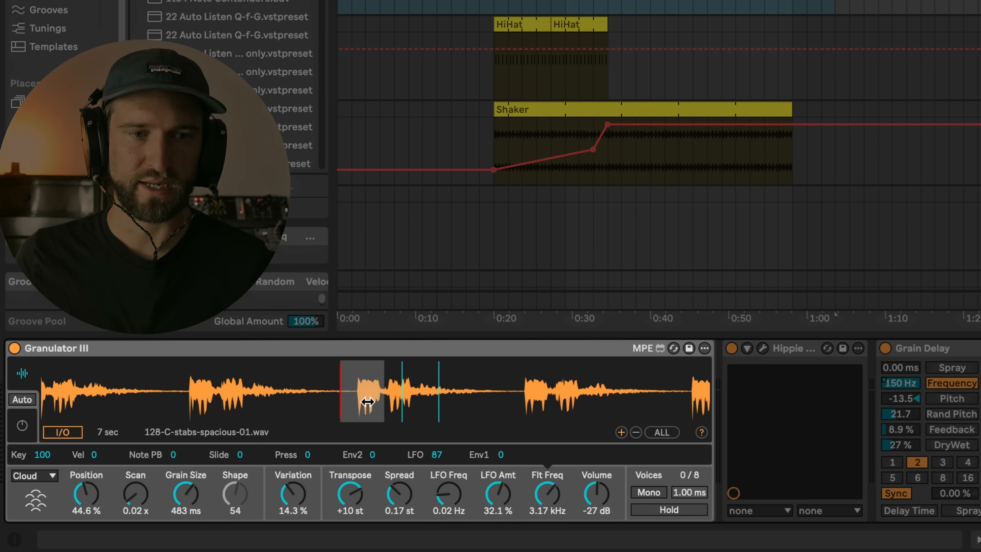
pyautogui.press('space')
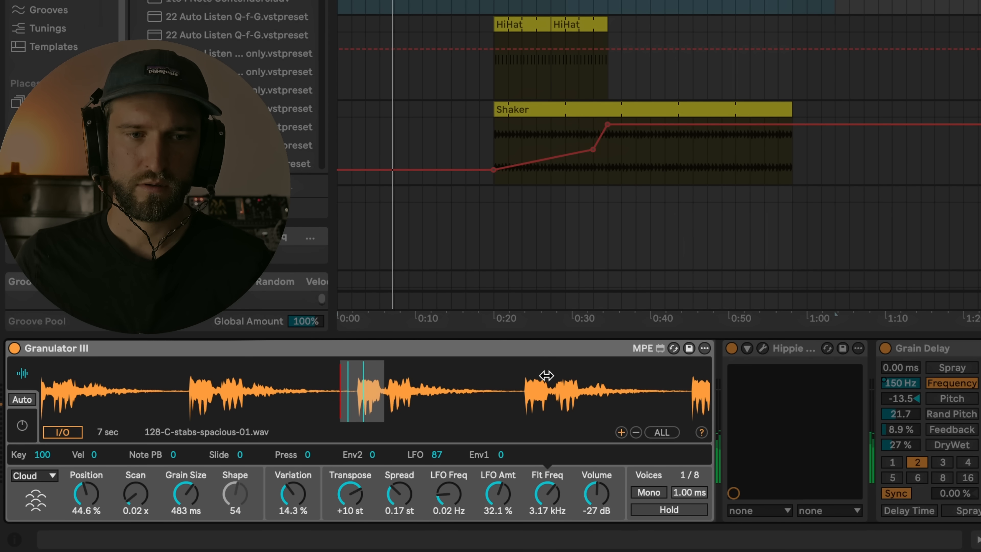
# Automate Granulator III's Position on Atmo with about 34.2 % at bar 4, kept low until bar 19 and 44.6 % at bar 20
pyautogui.click(86, 498)
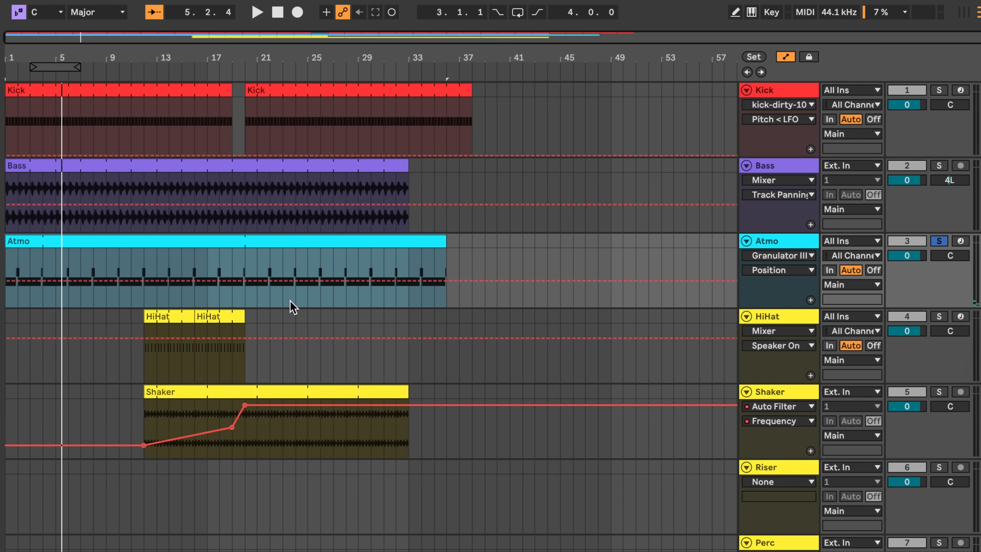
pyautogui.click(249, 282)
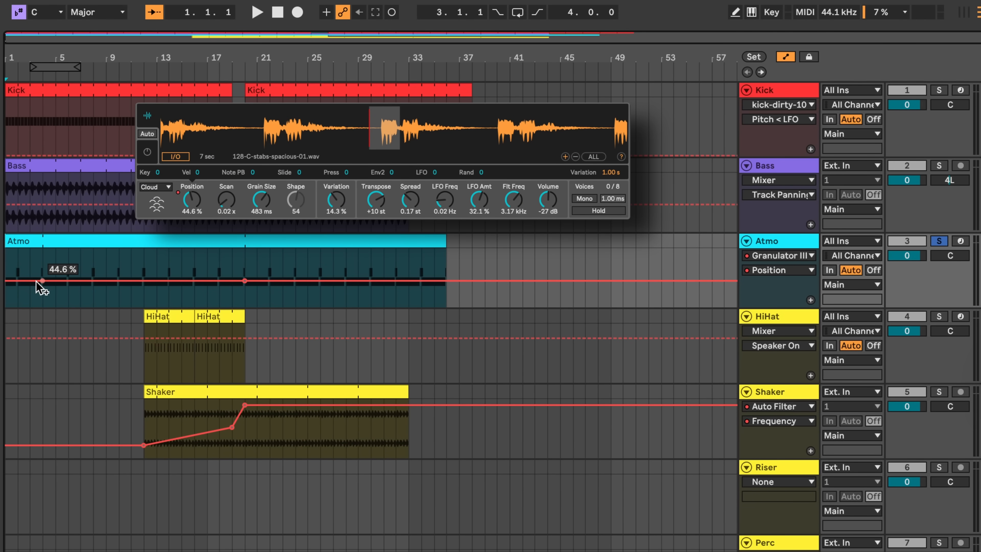
pyautogui.moveTo(36, 281); pyautogui.dragTo(36, 285)
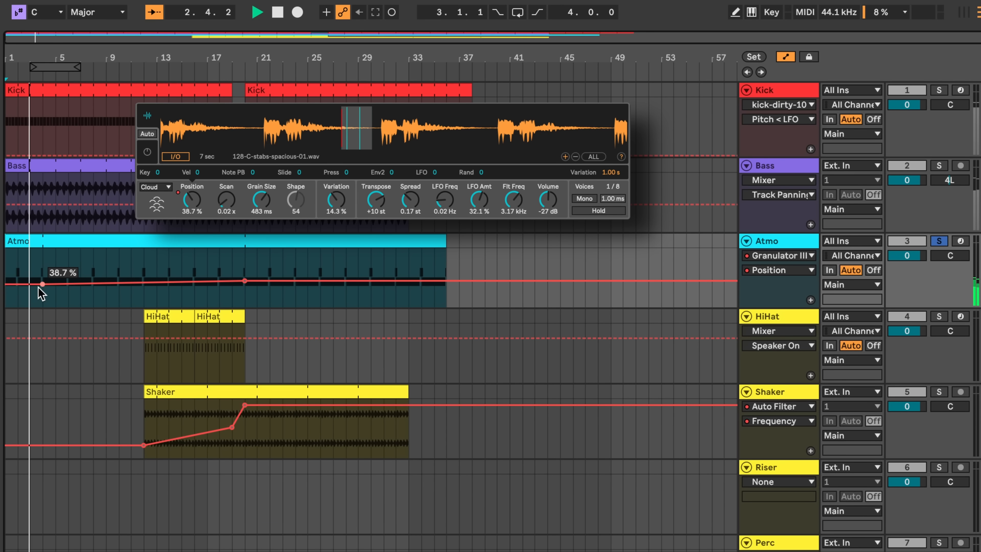
pyautogui.moveTo(43, 284); pyautogui.dragTo(43, 287)
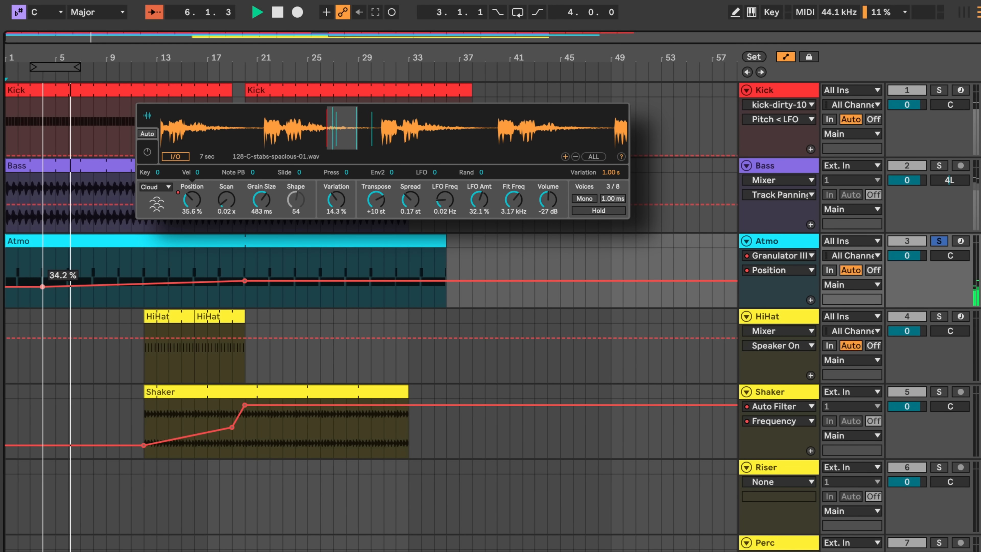
pyautogui.moveTo(43, 287); pyautogui.dragTo(42, 286)
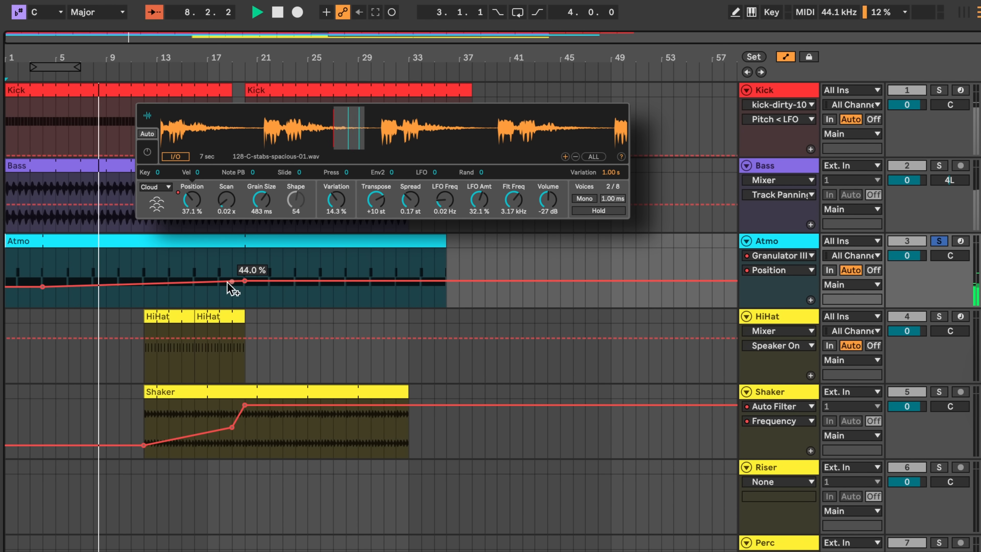
pyautogui.moveTo(231, 281); pyautogui.dragTo(232, 286)
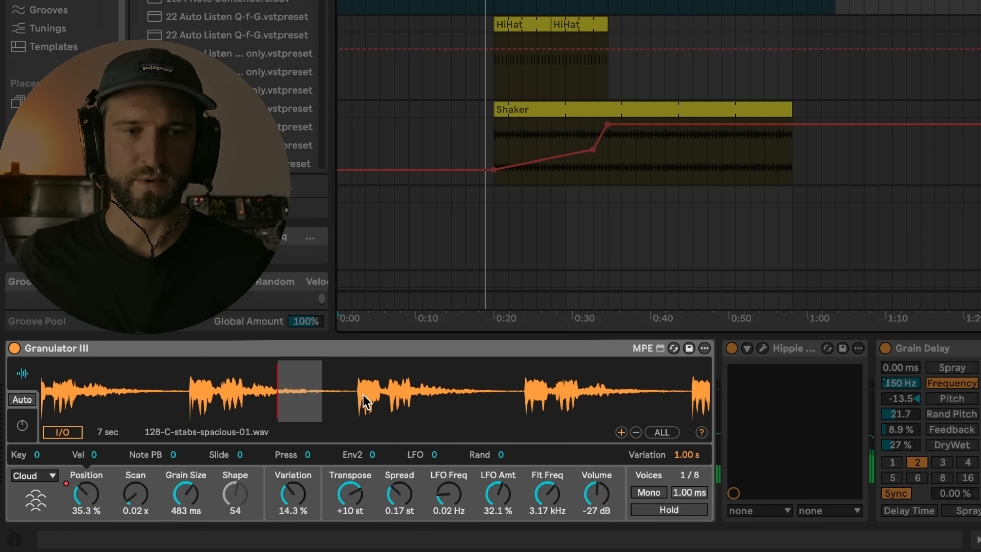
# Automate Granulator III's Scan at 0.00 x and Variation at 0.00 % until bar 19, rising to 0.02 x and 13.9 % at bar 20
pyautogui.click(136, 502)
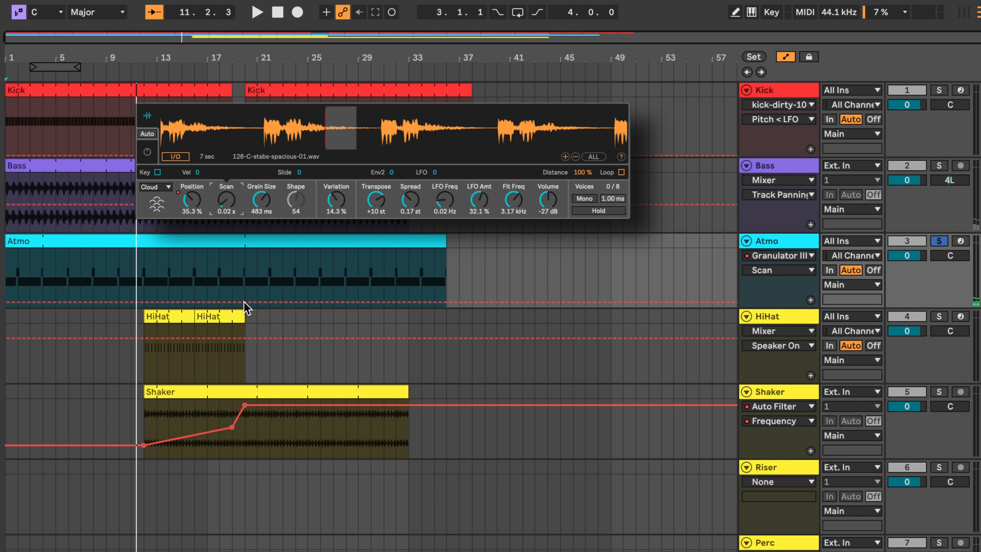
pyautogui.moveTo(174, 302); pyautogui.dragTo(219, 306)
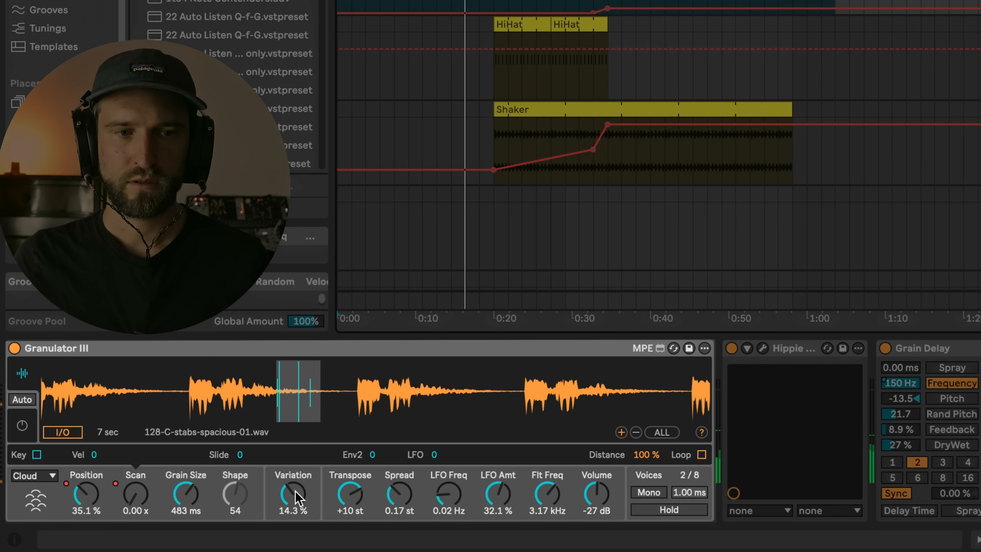
pyautogui.moveTo(293, 494); pyautogui.dragTo(293, 519)
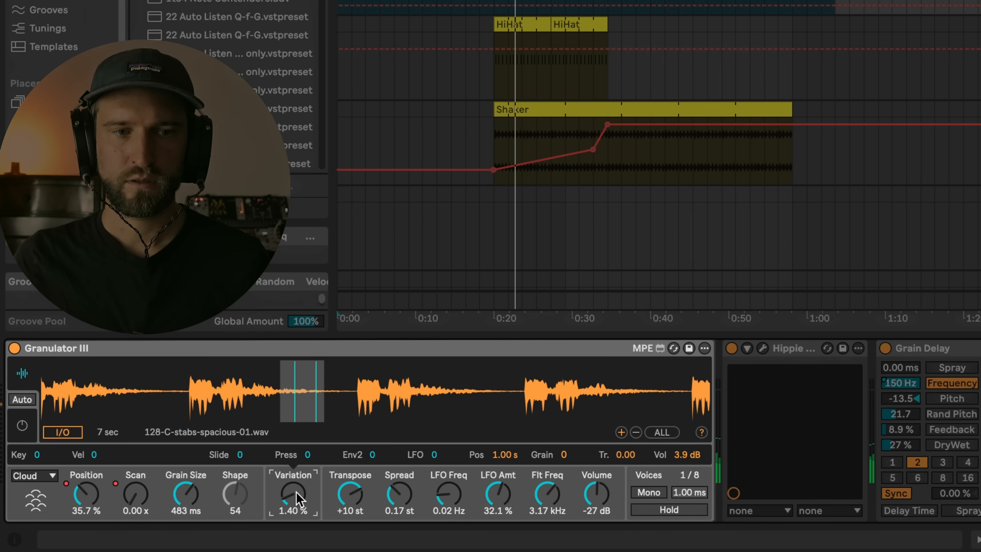
pyautogui.moveTo(293, 494); pyautogui.dragTo(293, 507)
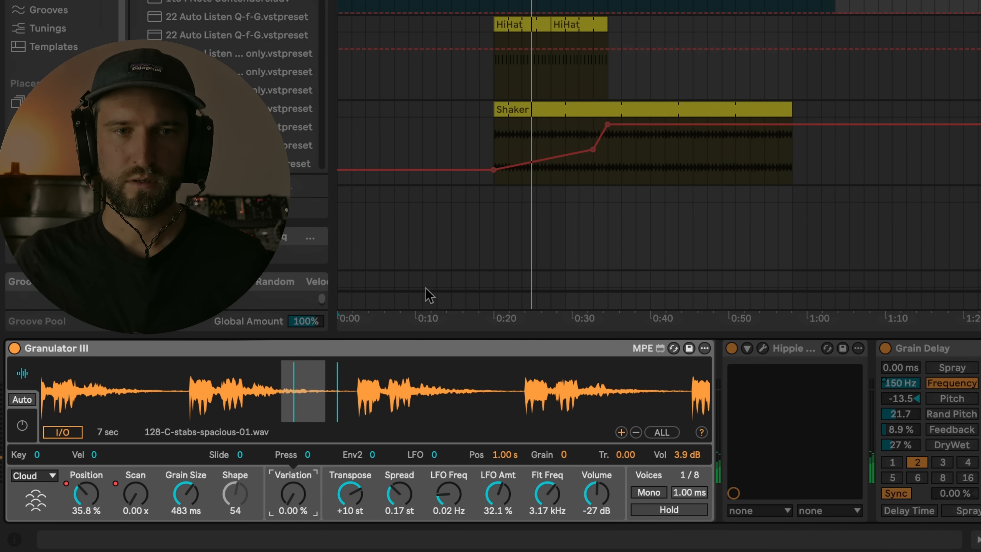
pyautogui.click(609, 13)
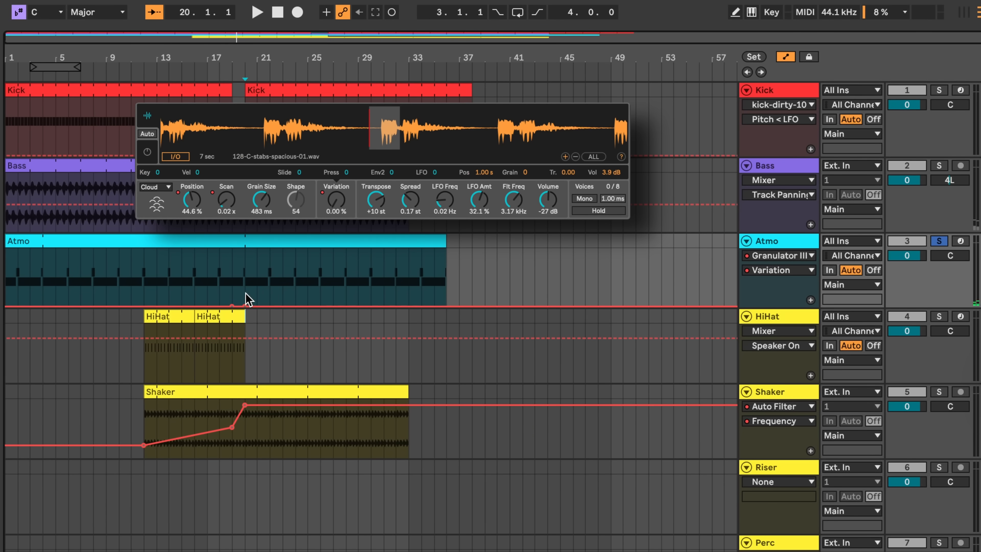
pyautogui.moveTo(245, 305); pyautogui.dragTo(244, 284)
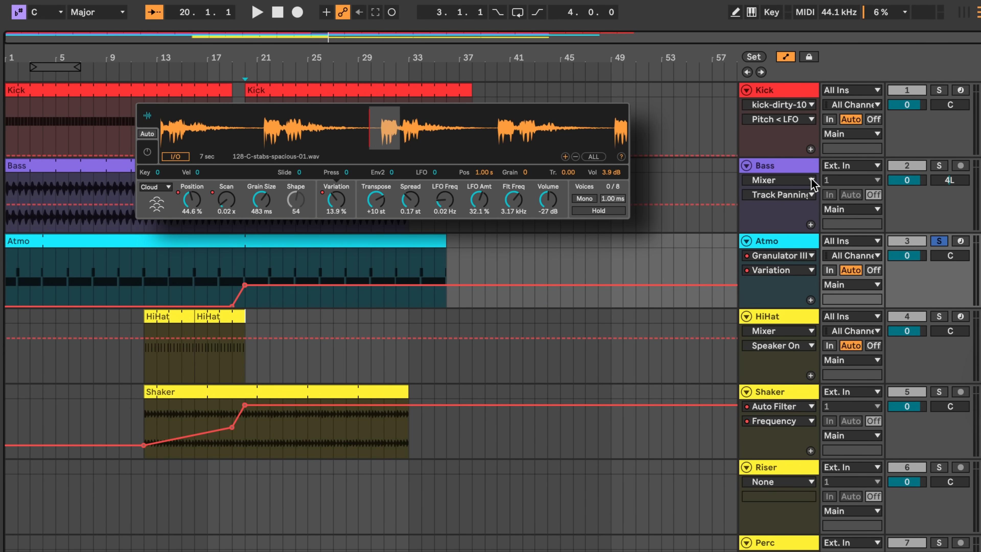
# Take the Atmo track out of solo and play the full arrangement from bar 16 through the transition
pyautogui.press('Down')
pyautogui.press('s')
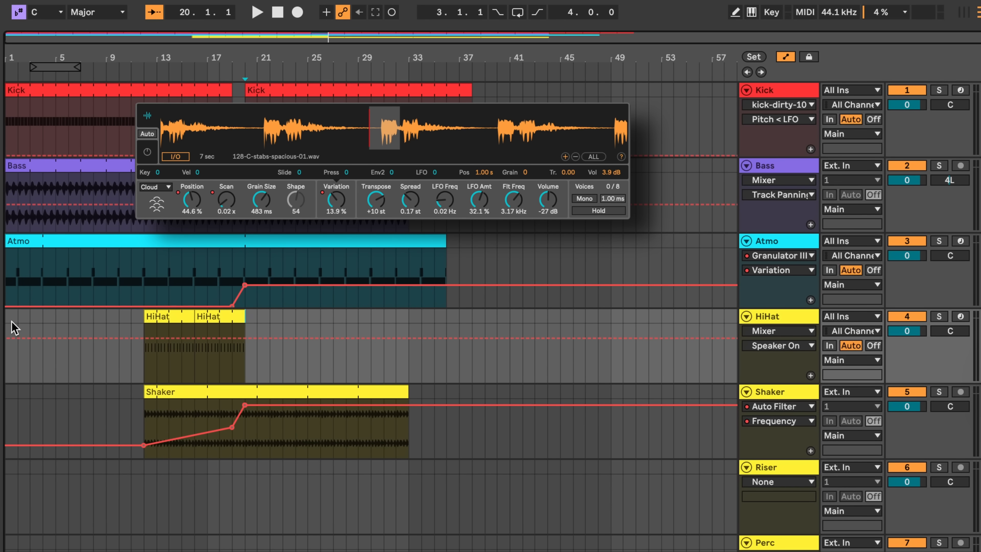
pyautogui.click(194, 258)
pyautogui.press('space')
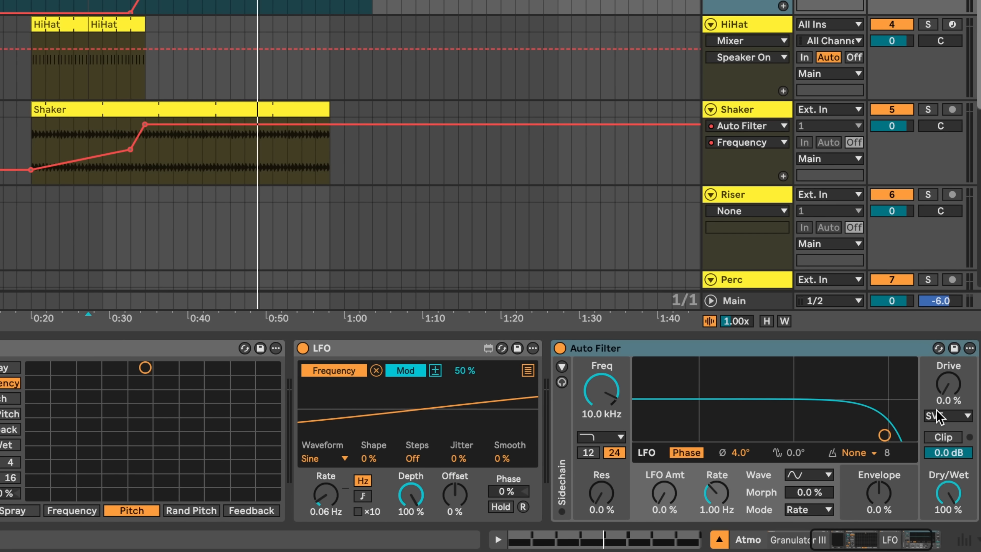
# Set Atmo's Auto Filter resonance to about 33 % and automate its cutoff rising gently from bar 15 to 19 and steeply until bar 20
pyautogui.moveTo(884, 433); pyautogui.dragTo(852, 415)
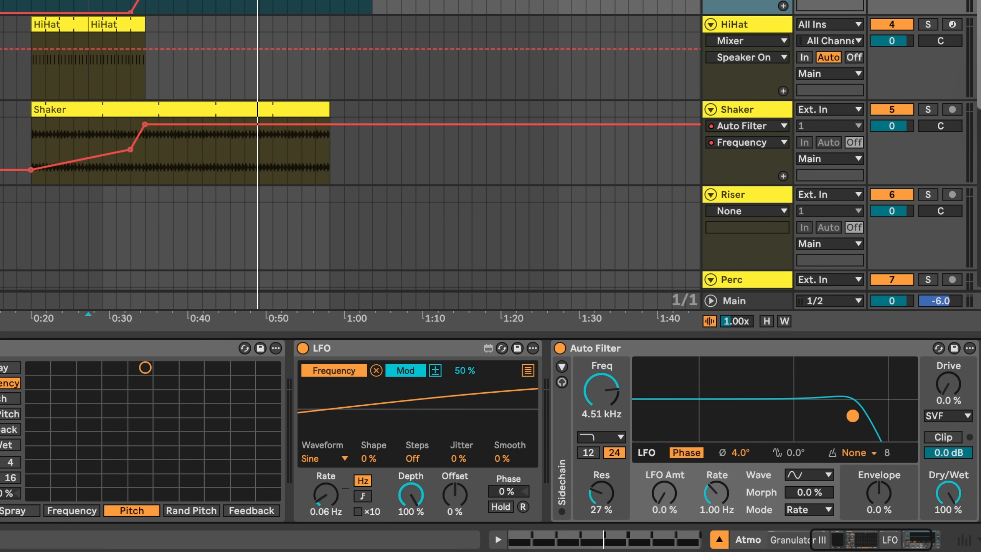
pyautogui.moveTo(600, 383); pyautogui.dragTo(599, 407)
pyautogui.click(184, 284)
pyautogui.moveTo(231, 285); pyautogui.dragTo(245, 255)
pyautogui.press('space')
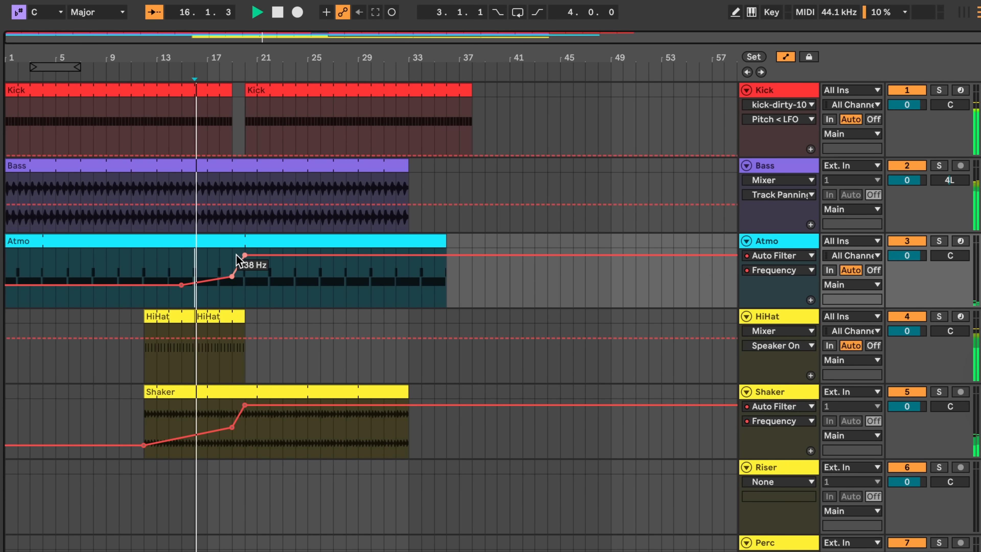
pyautogui.moveTo(182, 285); pyautogui.dragTo(182, 284)
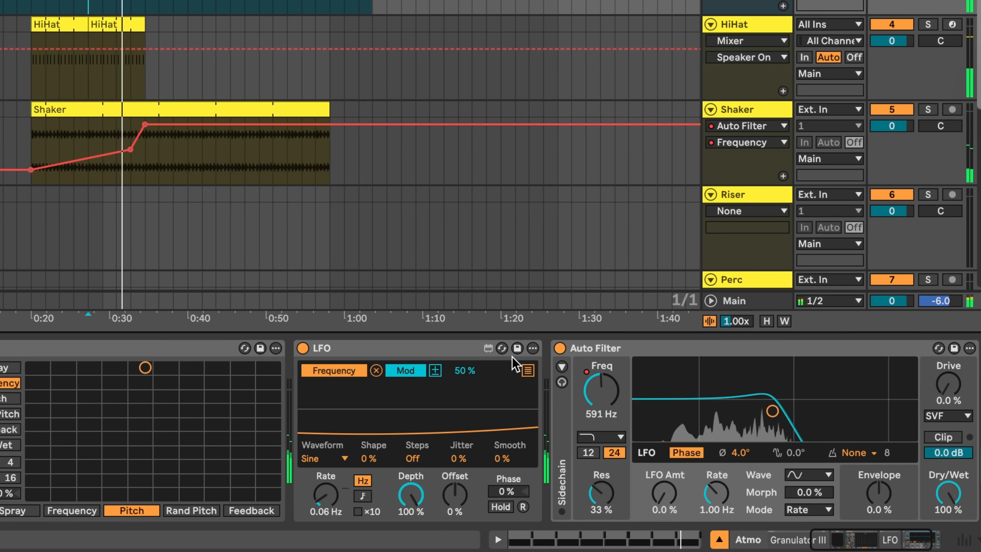
pyautogui.moveTo(591, 493); pyautogui.dragTo(591, 494)
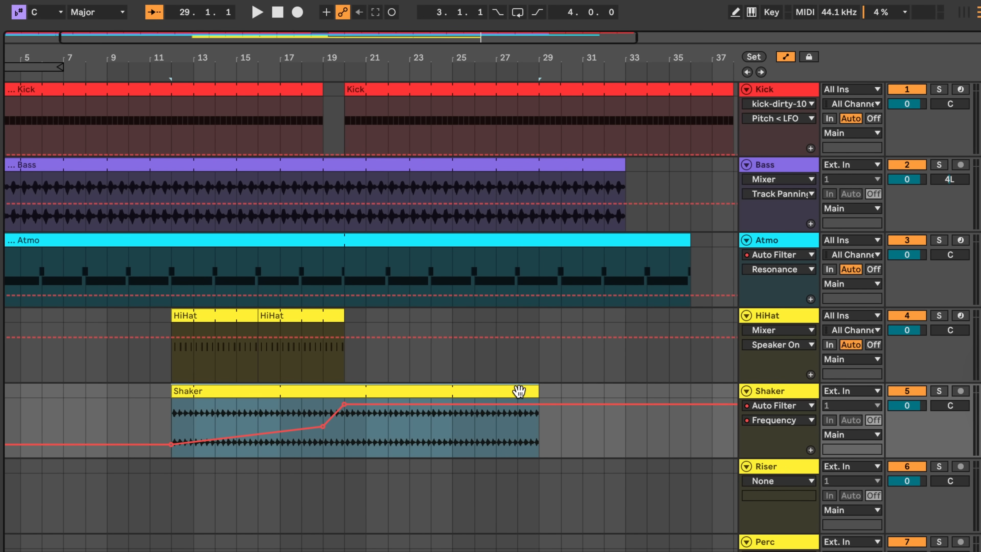
# Move the Perc track above Riser and duplicate its clip at bar 25 to fill bars 29 to 33
pyautogui.press('Tab')
pyautogui.click(548, 58)
pyautogui.moveTo(546, 60); pyautogui.dragTo(529, 412)
pyautogui.press('Tab')
pyautogui.hotkey('ctrl', 'd')
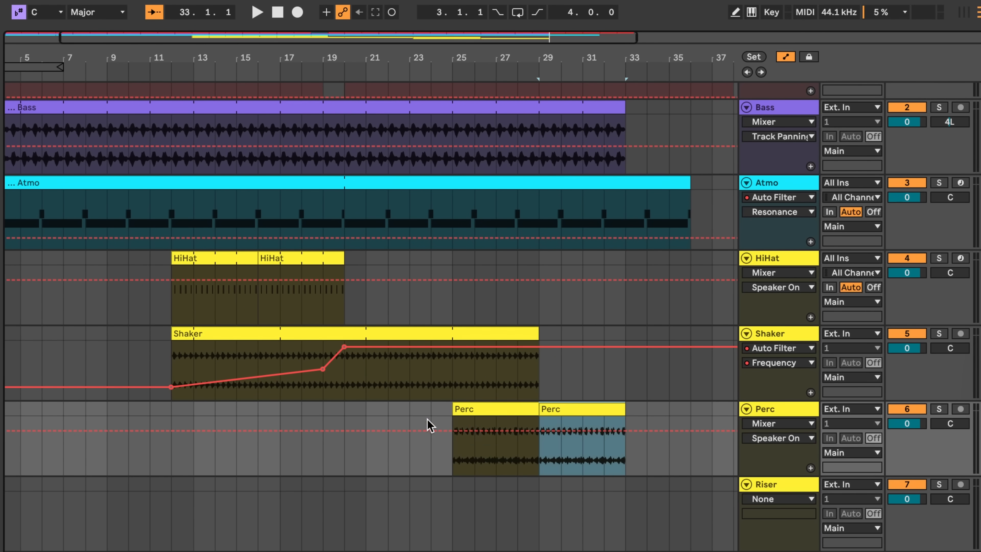
pyautogui.click(429, 423)
pyautogui.press('space')
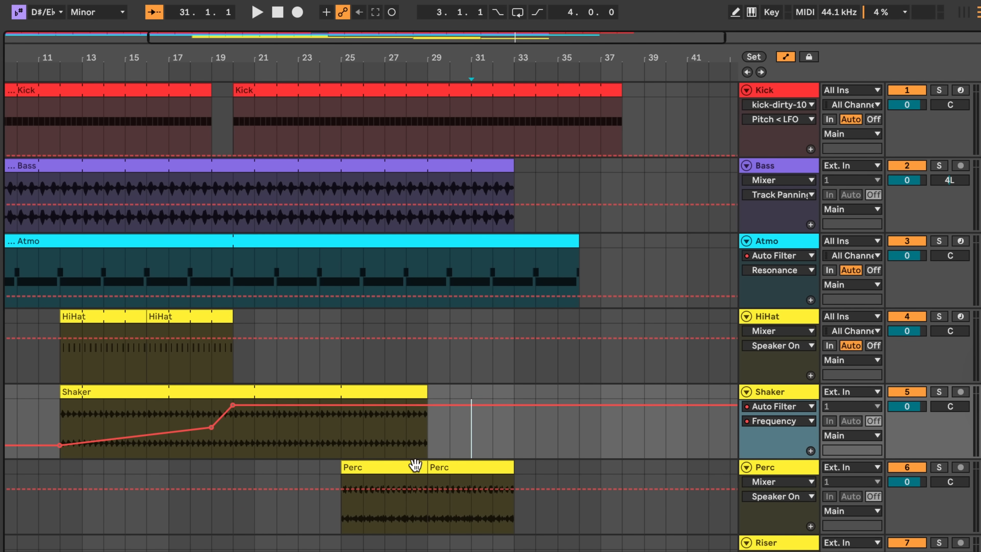
# Delete the Perc clip at bar 25, and trim the Kick to end at bar 29 and Atmo at bar 33
pyautogui.click(415, 465)
pyautogui.press('Delete')
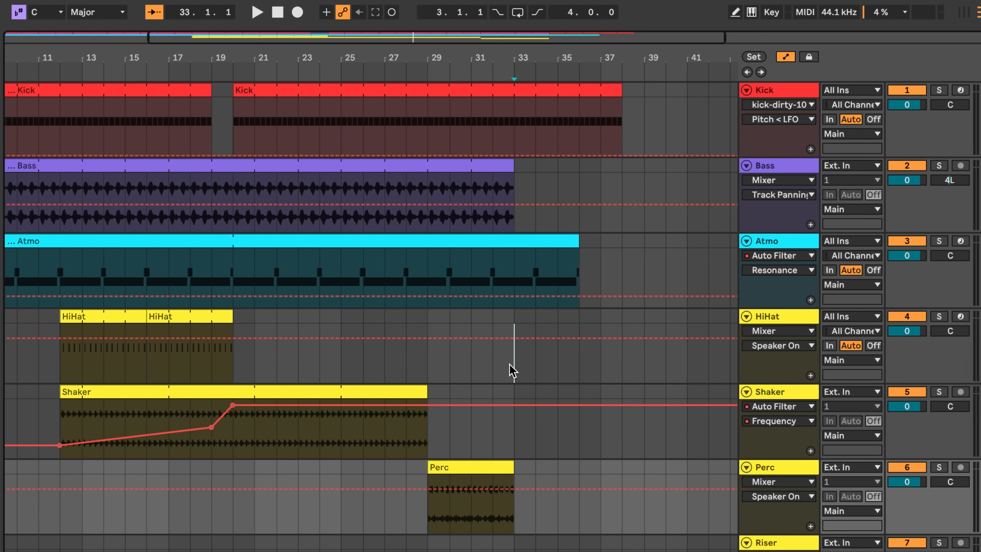
pyautogui.click(512, 371)
pyautogui.moveTo(621, 119); pyautogui.dragTo(425, 120)
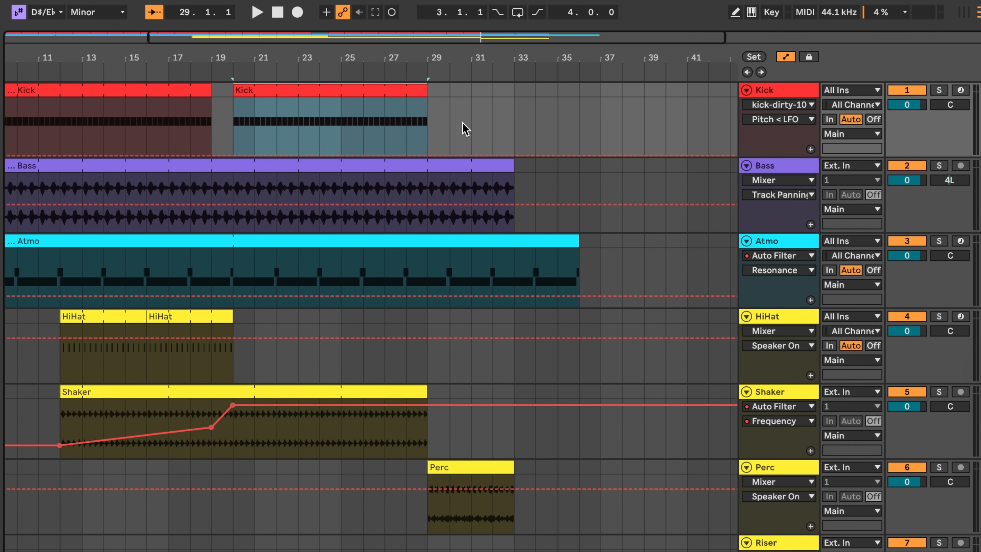
pyautogui.moveTo(576, 242); pyautogui.dragTo(519, 251)
# Duplicate the second Kick clip and place the copy at bar 33, leaving a kick break from bar 29
pyautogui.click(350, 91)
pyautogui.press('super+d')
pyautogui.moveTo(480, 92); pyautogui.dragTo(559, 104)
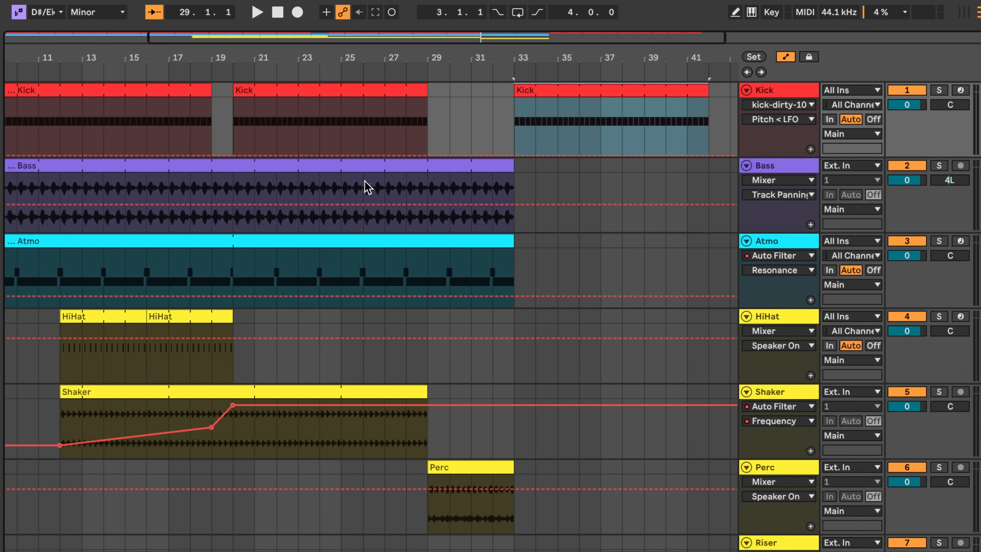
pyautogui.click(407, 357)
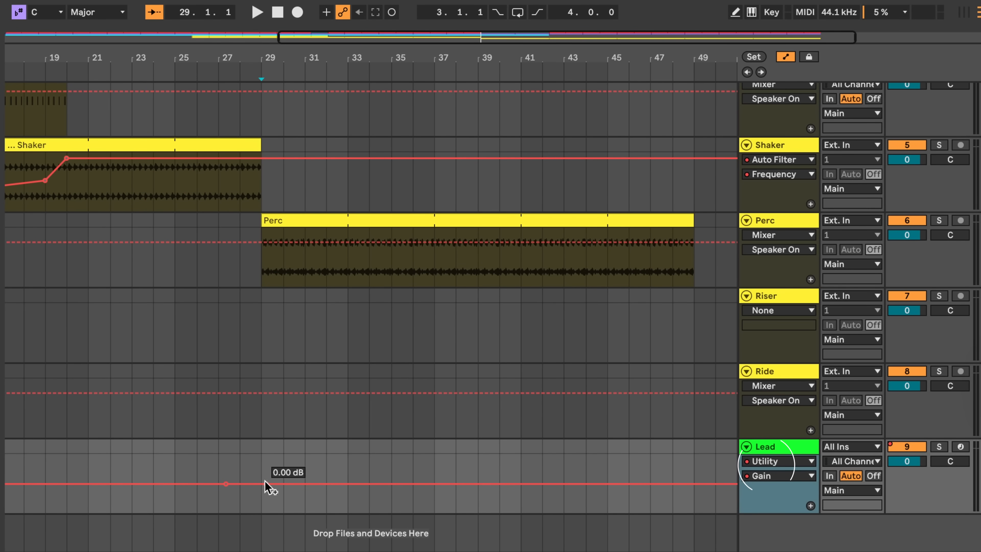
# Automate Lead's Utility Gain at −∞ dB until bar 33, with an instant jump to 0.00 dB at that bar
pyautogui.click(261, 483)
pyautogui.moveTo(227, 486); pyautogui.dragTo(227, 515)
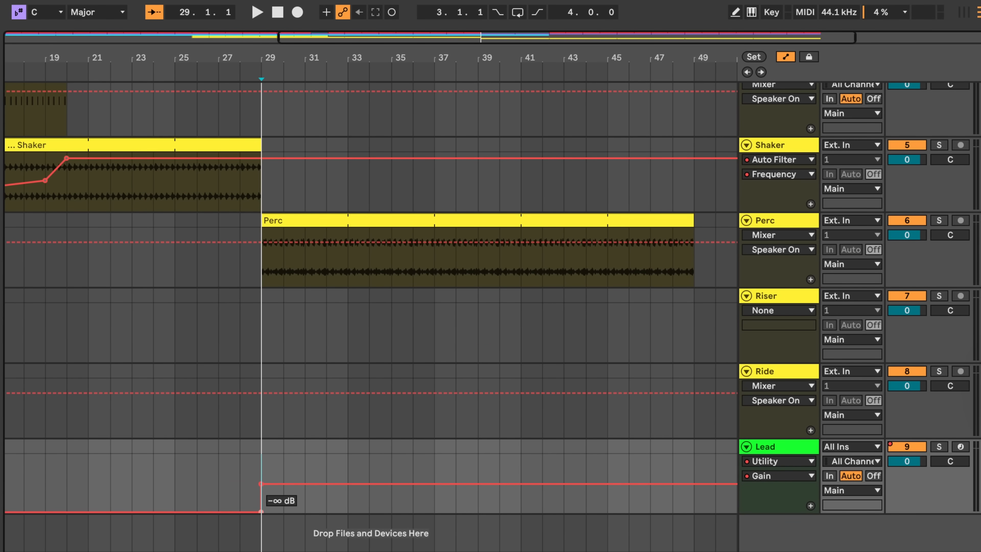
pyautogui.scroll(5, 234, 482)
pyautogui.scroll(-5, 235, 482)
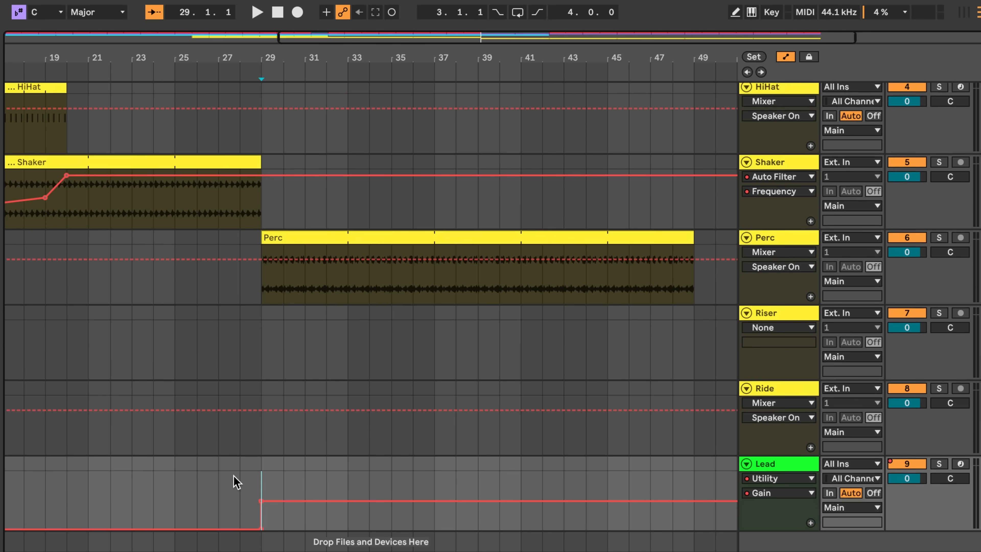
pyautogui.moveTo(339, 488); pyautogui.dragTo(338, 515)
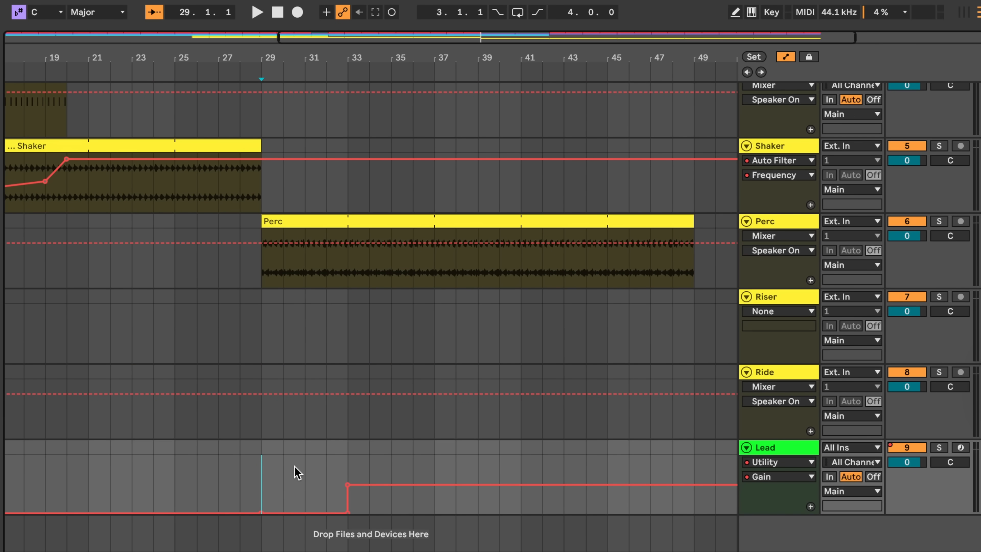
# Play the arrangement from bar 27 and listen to the Lead's sudden entry at bar 33
pyautogui.scroll(5, 297, 472)
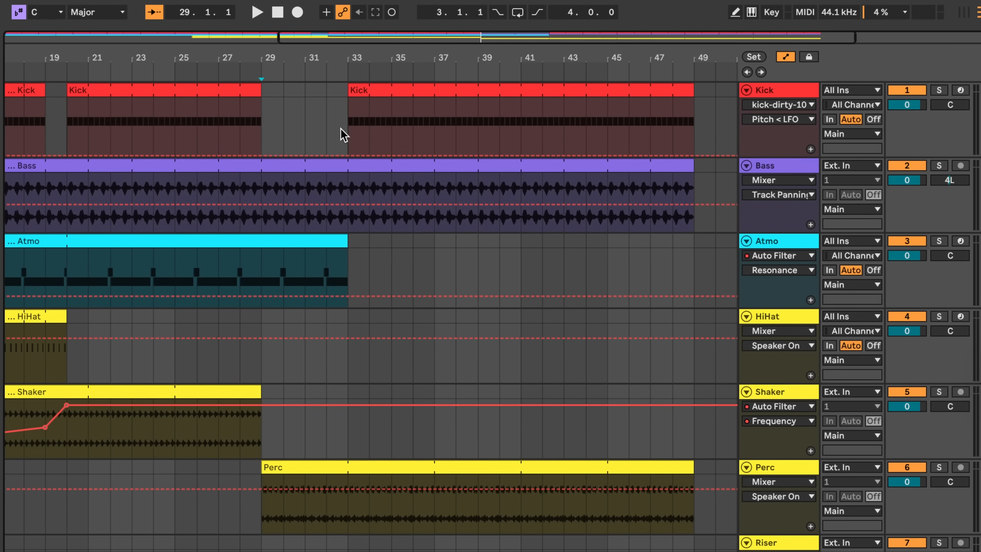
pyautogui.scroll(-5, 345, 145)
pyautogui.scroll(5, 366, 366)
pyautogui.click(219, 482)
pyautogui.press('space')
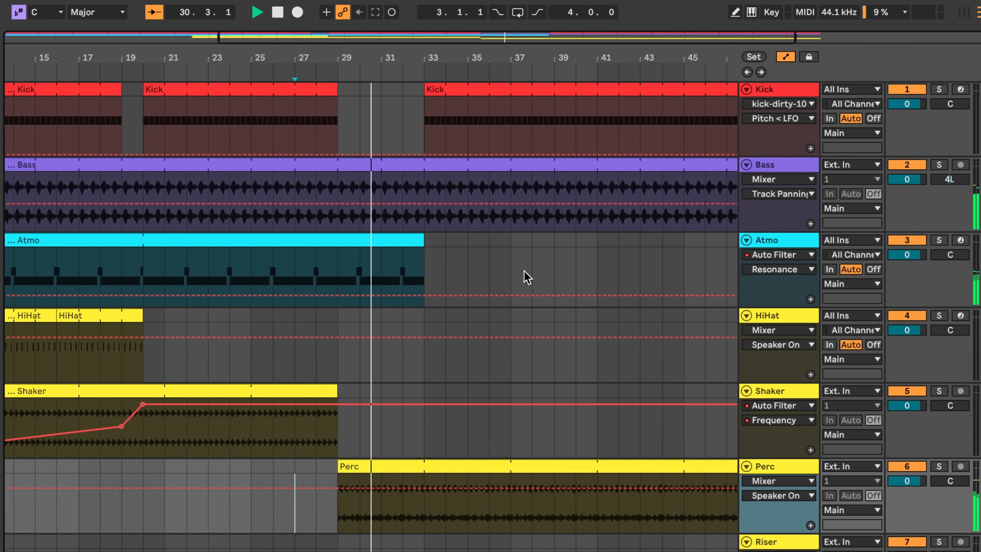
pyautogui.scroll(-5, 527, 276)
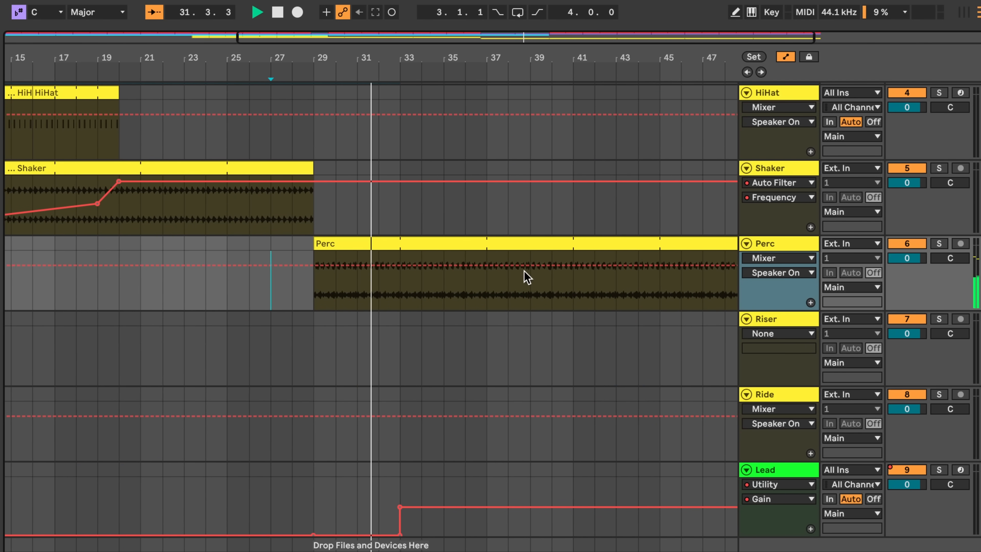
# Show the Lead track's devices and review the chain from Hybrid Reverb and Auto Filter back to Operator and the note sequencer
pyautogui.click(795, 472)
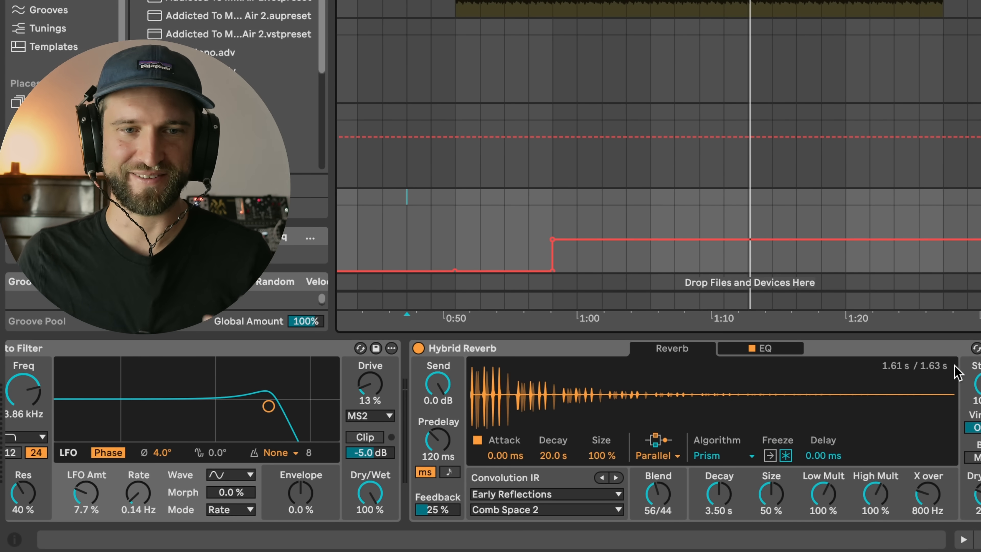
pyautogui.hscroll(-10, 957, 373)
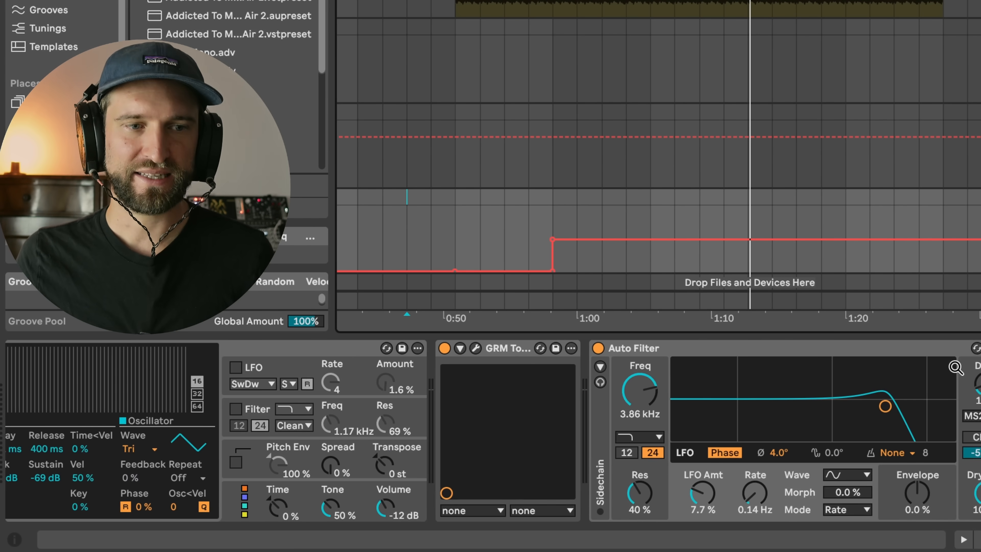
pyautogui.hscroll(-15, 956, 369)
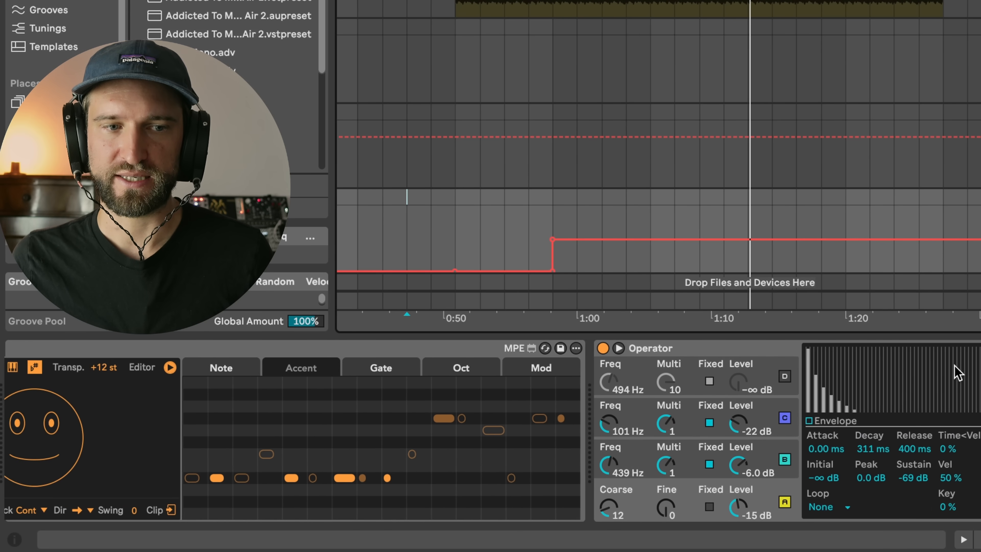
pyautogui.hscroll(-3, 957, 405)
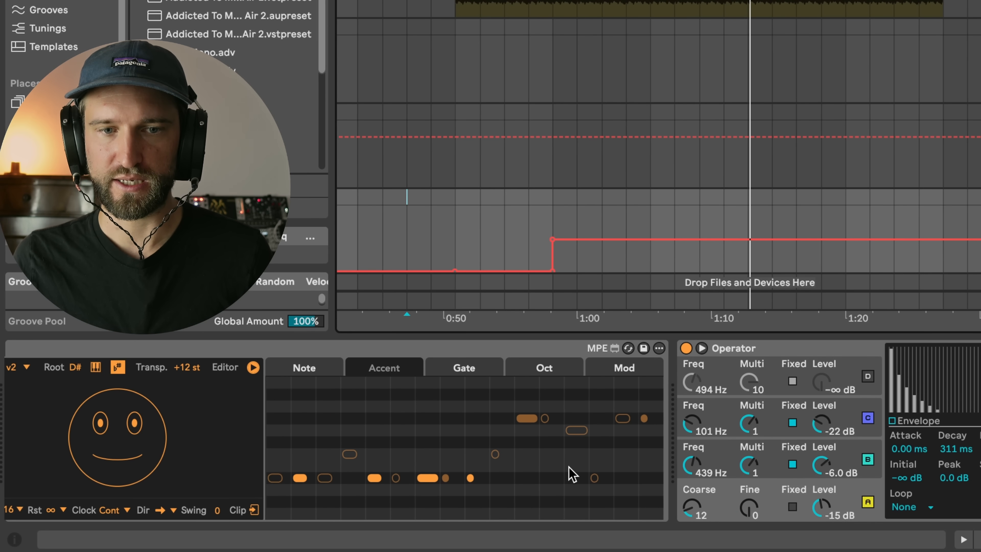
# Automate Lead's Hybrid Reverb Dry/Wet from a high level at bar 29 down to its minimum at bar 41
pyautogui.hscroll(7, 845, 406)
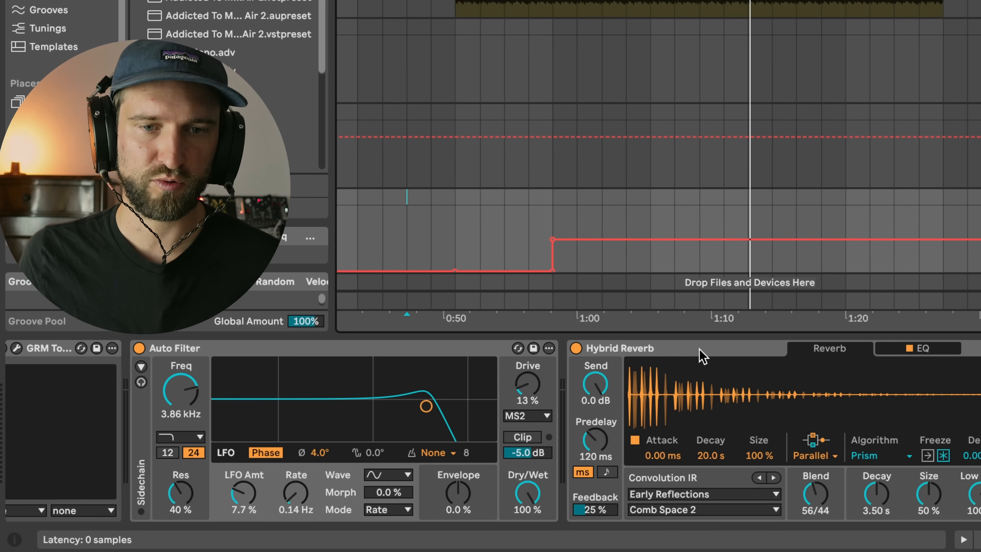
pyautogui.click(699, 349)
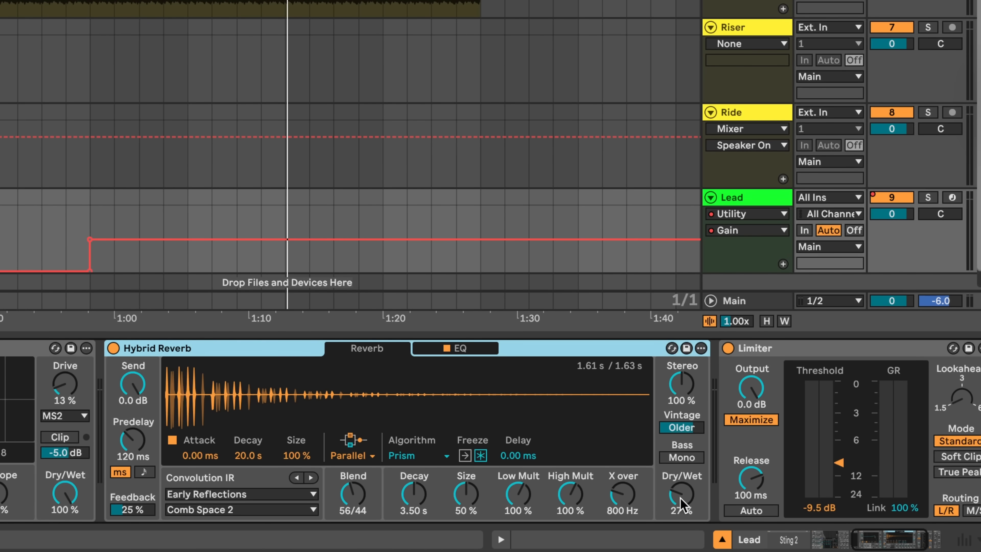
pyautogui.moveTo(680, 502); pyautogui.dragTo(680, 472)
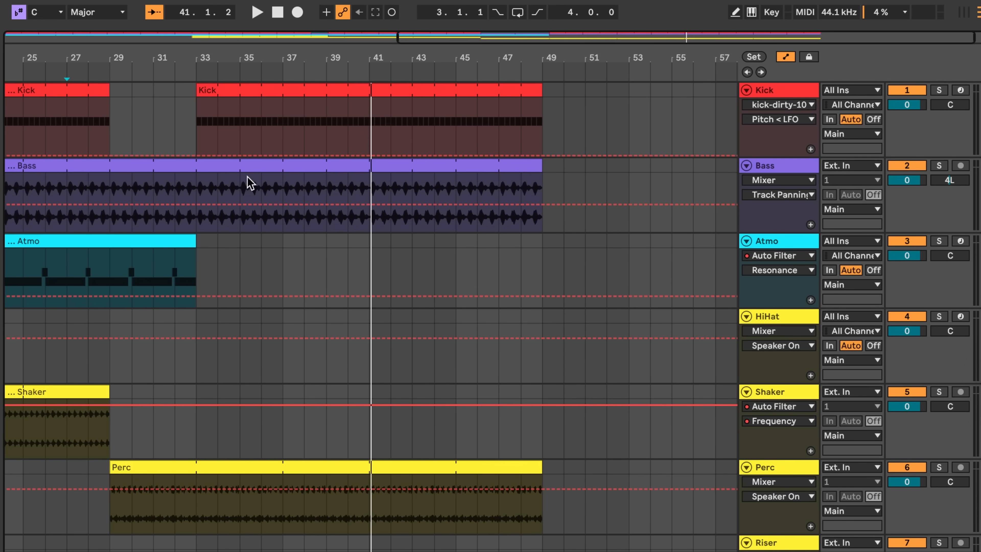
pyautogui.scroll(-6, 187, 432)
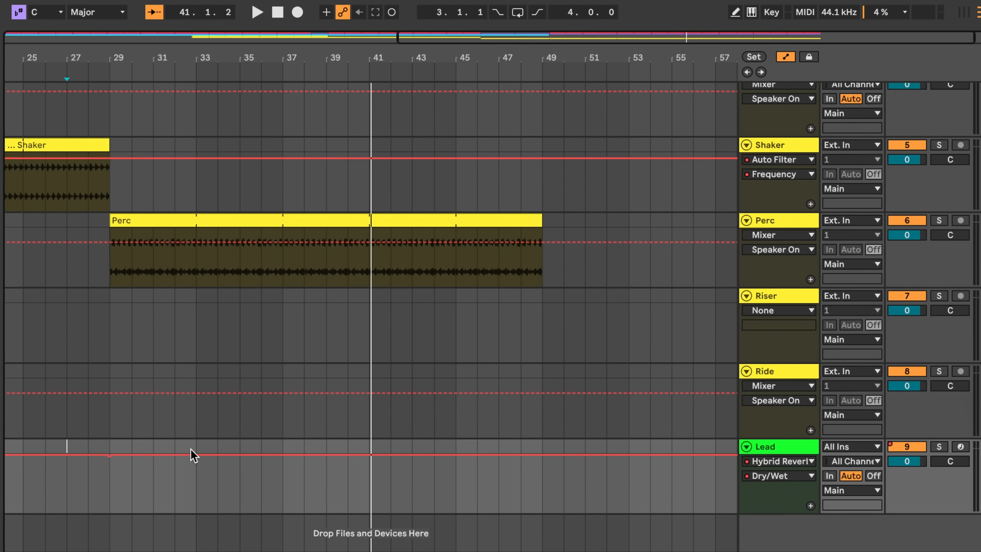
pyautogui.moveTo(204, 459); pyautogui.dragTo(365, 511)
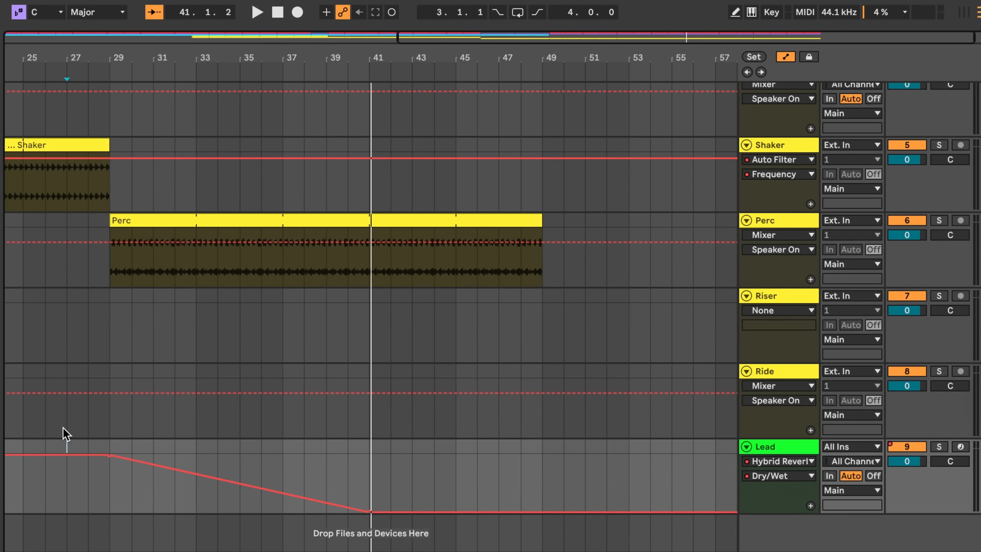
# Automate Lead's Auto Filter Frequency from a low cutoff at bar 29 up to 20.0 kHz at bar 41
pyautogui.click(109, 430)
pyautogui.moveTo(247, 485); pyautogui.dragTo(261, 484)
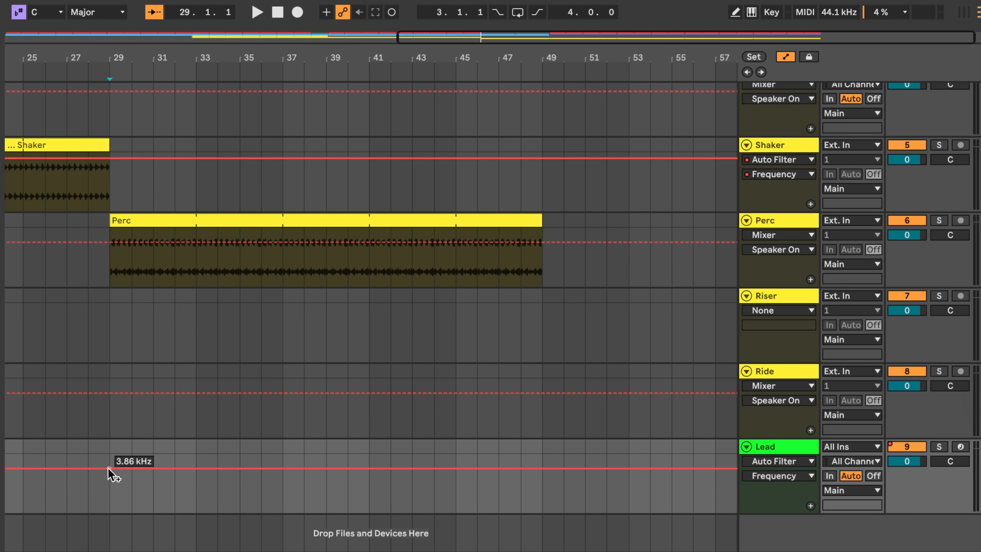
pyautogui.moveTo(112, 472); pyautogui.dragTo(109, 498)
pyautogui.moveTo(206, 500); pyautogui.dragTo(369, 458)
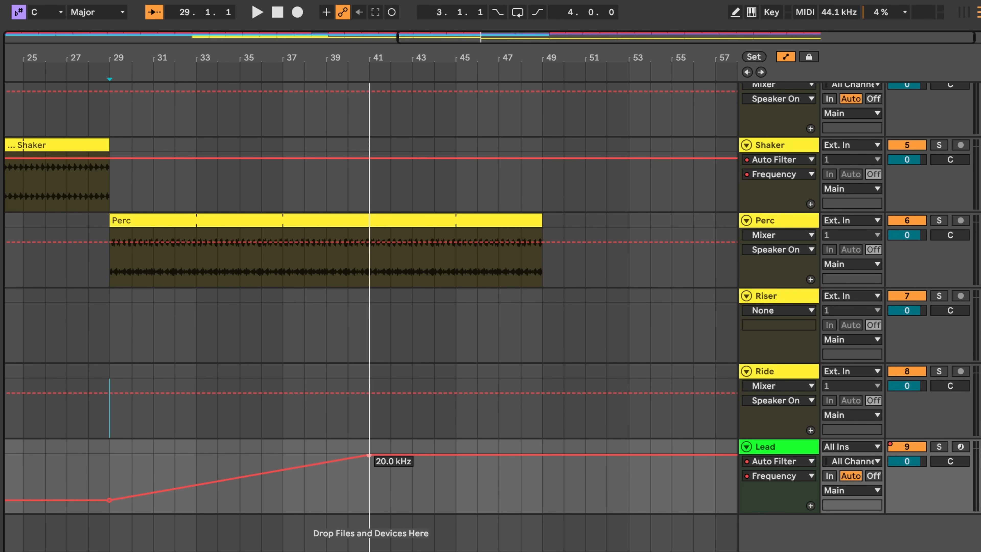
# Play the arrangement from bar 27 and listen to the Lead's reverb and filter automation through the transition
pyautogui.click(67, 483)
pyautogui.press('space')
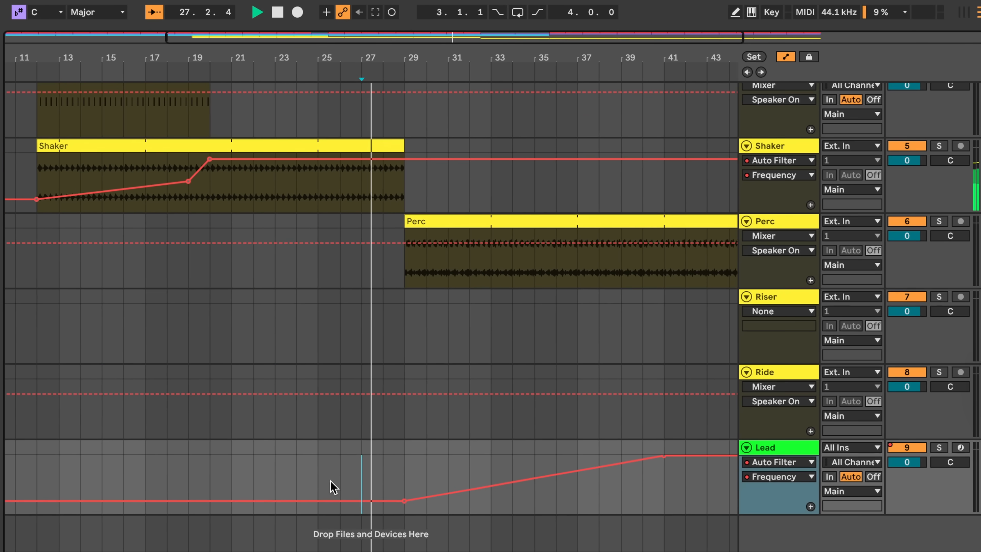
pyautogui.scroll(5, 578, 436)
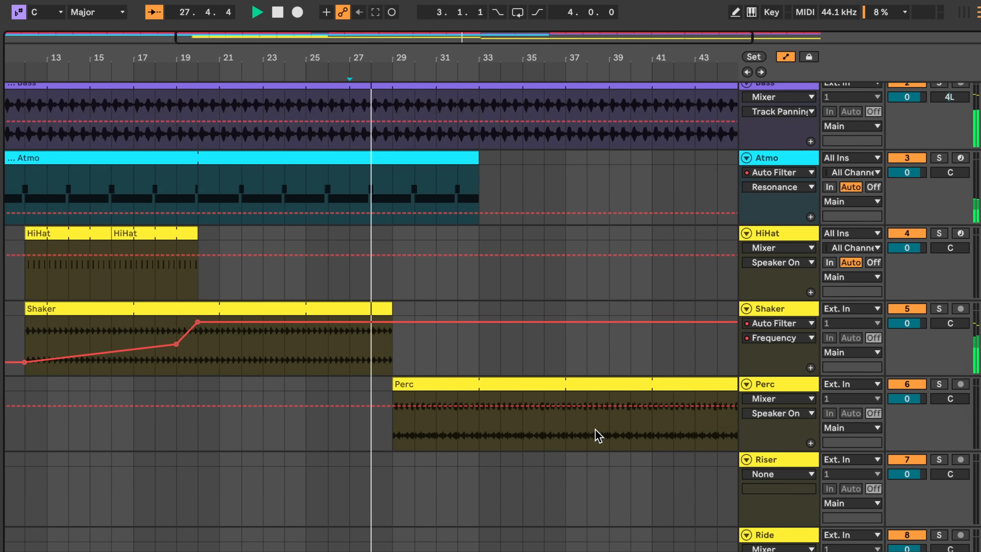
pyautogui.scroll(-4, 594, 429)
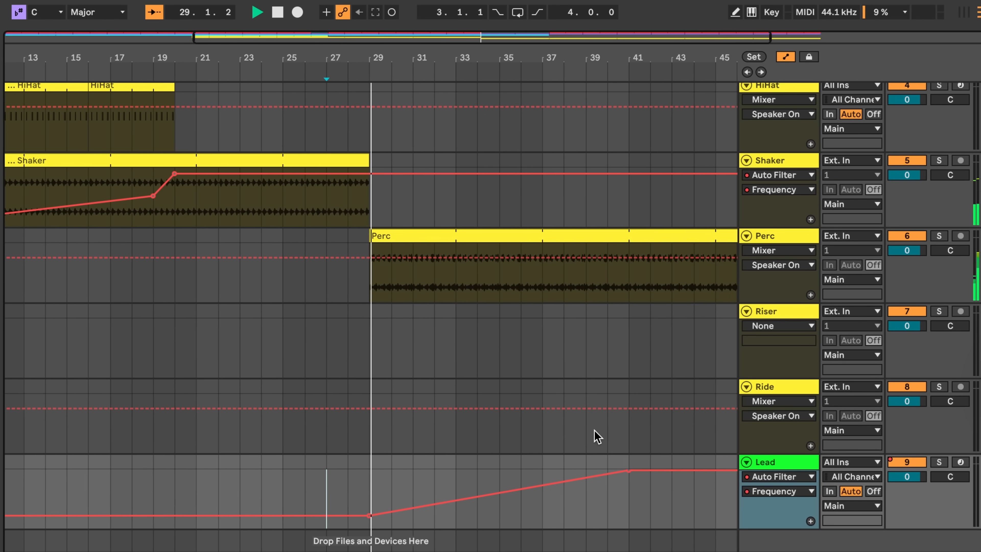
pyautogui.click(679, 409)
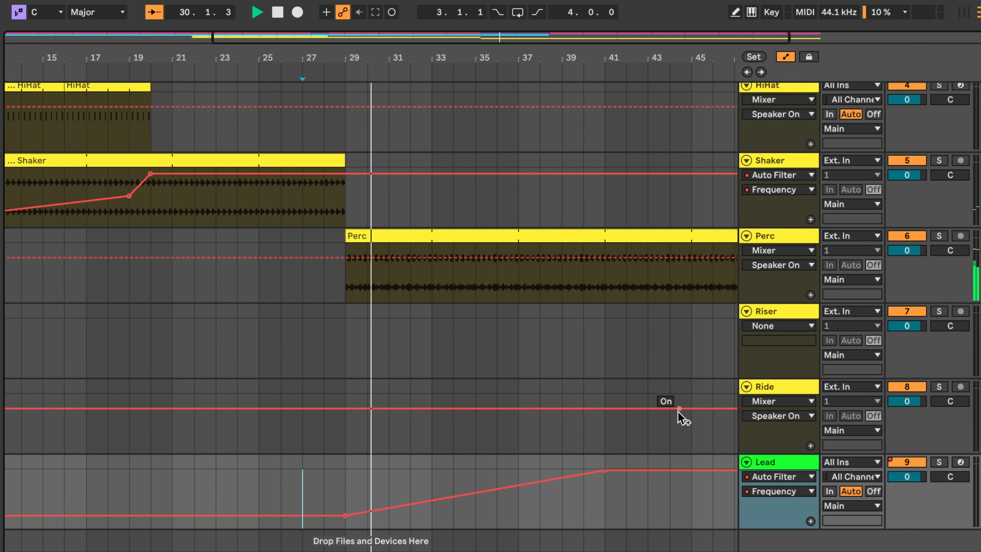
pyautogui.scroll(6, 699, 431)
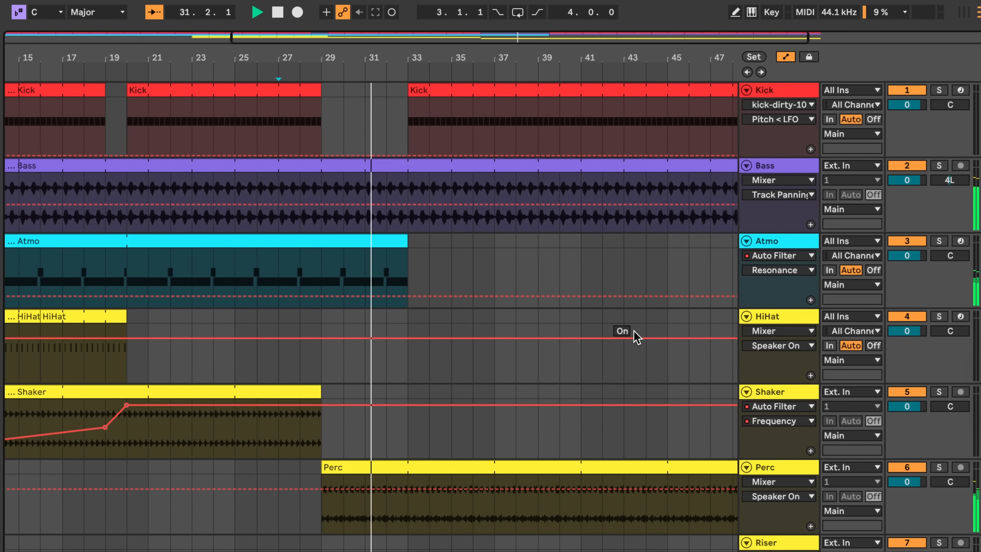
pyautogui.scroll(-6, 634, 332)
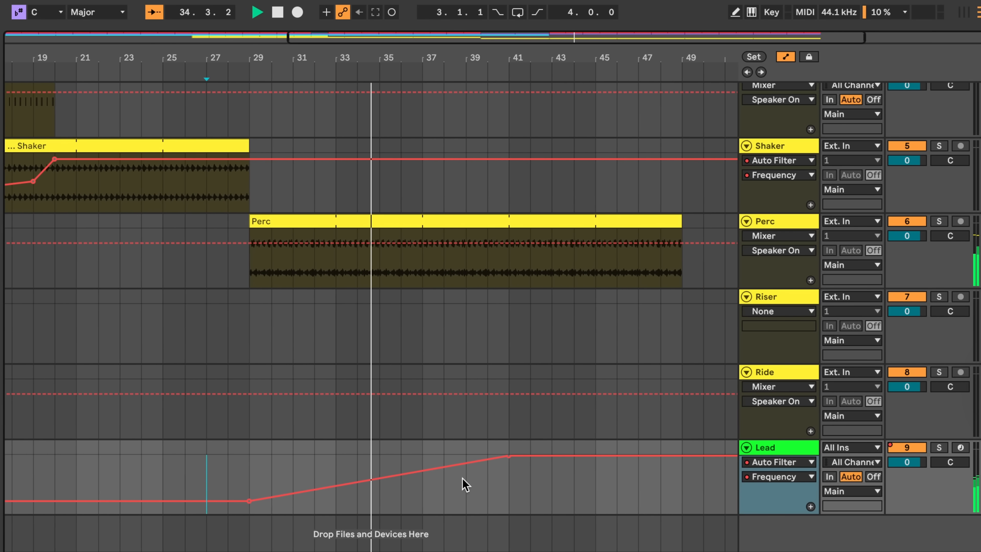
pyautogui.scroll(1, 528, 483)
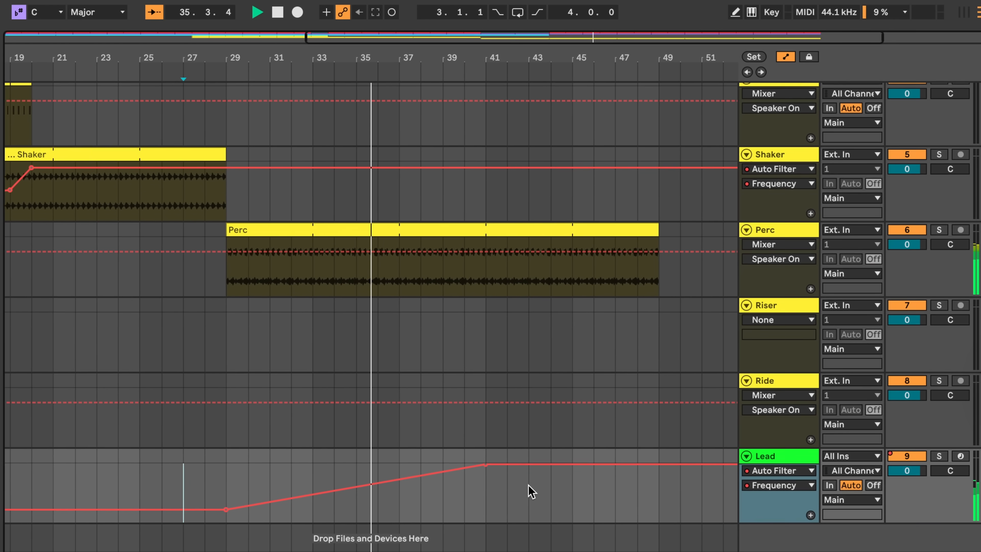
pyautogui.scroll(1, 529, 489)
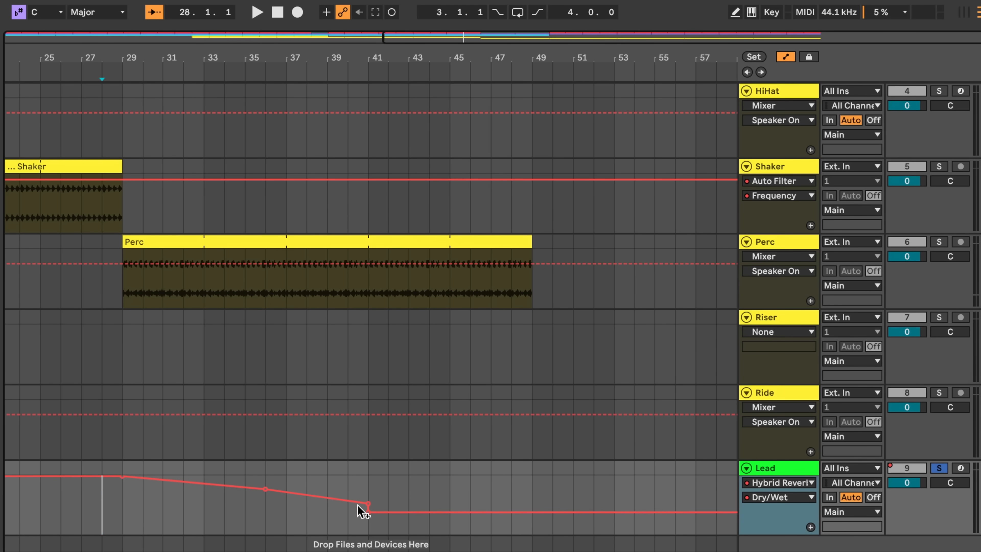
# Play through the transition up to bar 45 while reviewing the Lead's Hybrid Reverb Dry/Wet and Auto Filter Frequency automation
pyautogui.press('-')
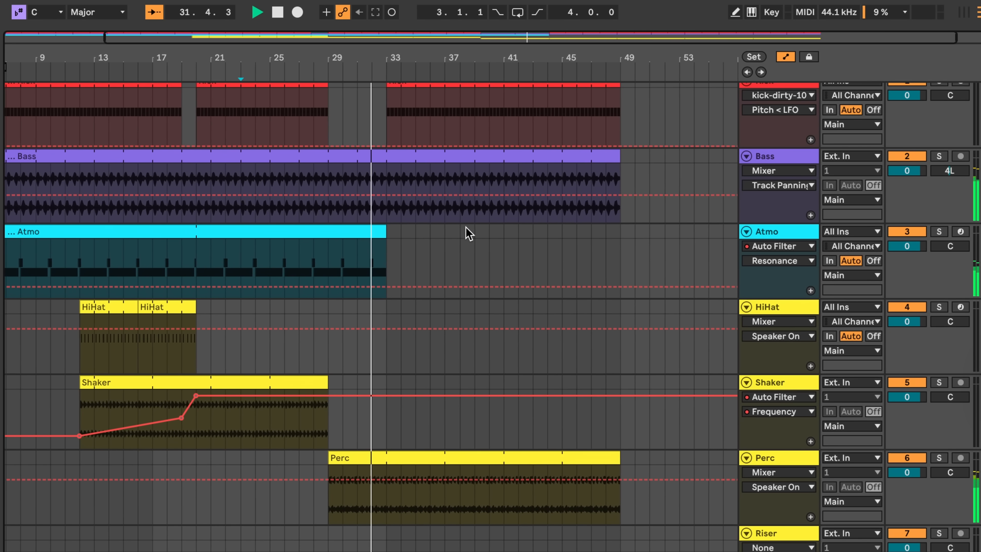
pyautogui.scroll(-5, 466, 233)
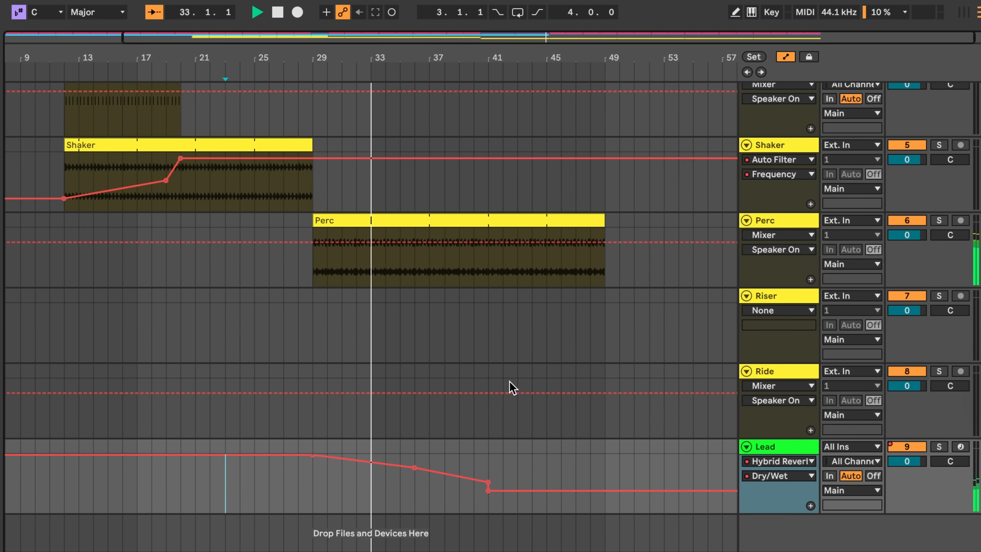
pyautogui.scroll(4, 508, 375)
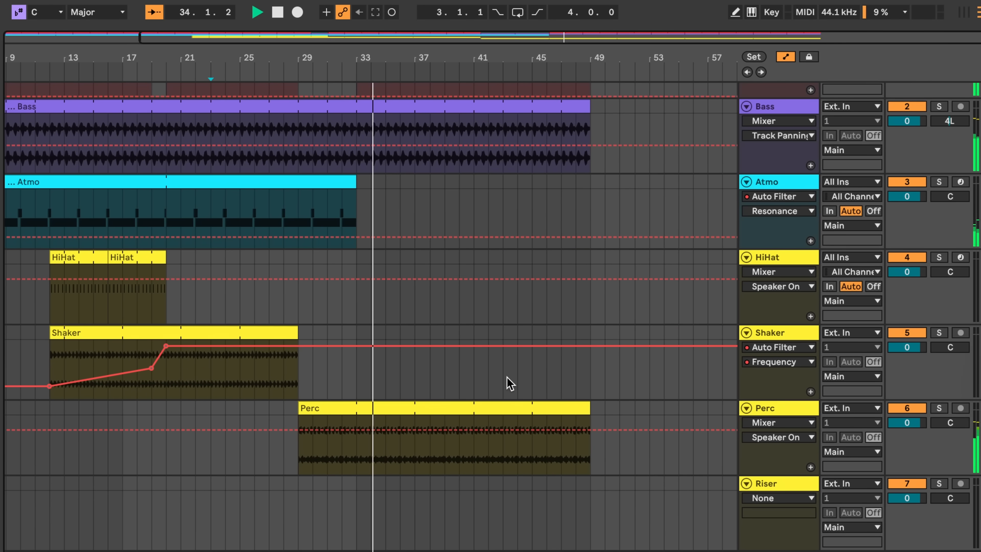
pyautogui.scroll(1, 509, 383)
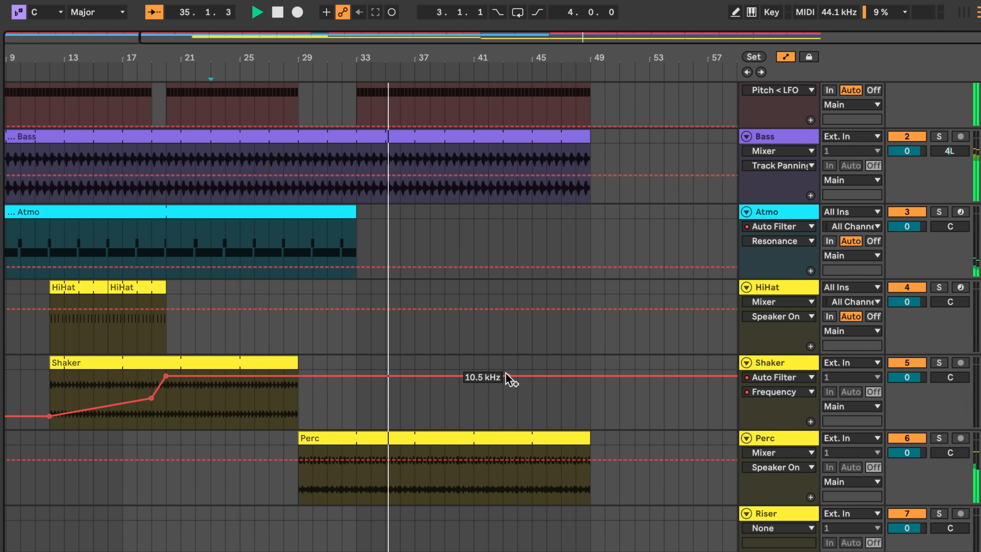
pyautogui.scroll(-4, 506, 375)
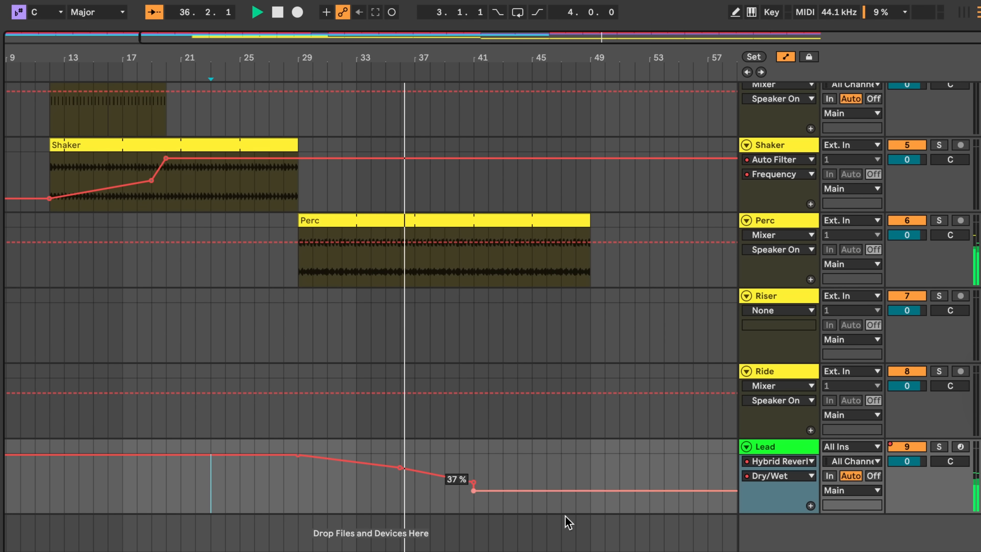
pyautogui.click(770, 462)
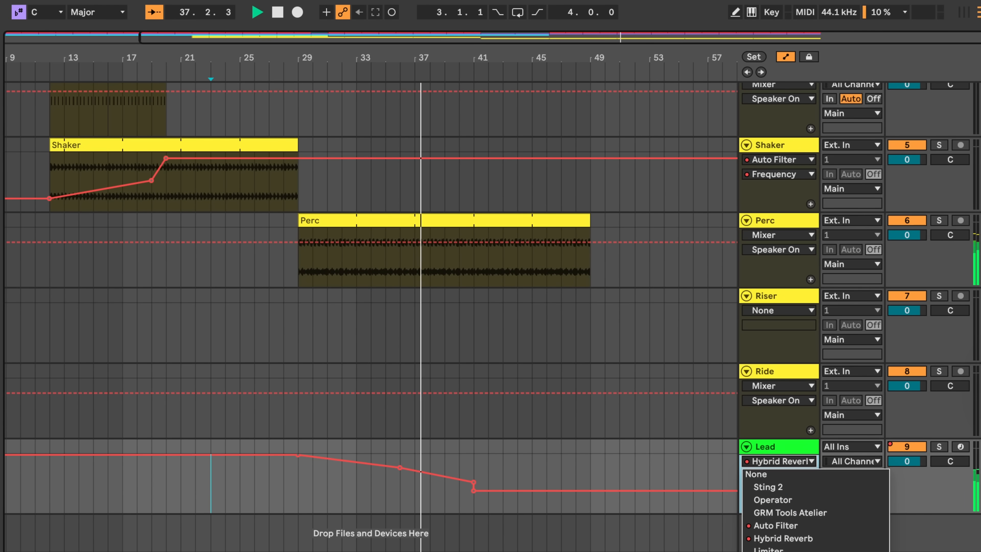
pyautogui.click(774, 525)
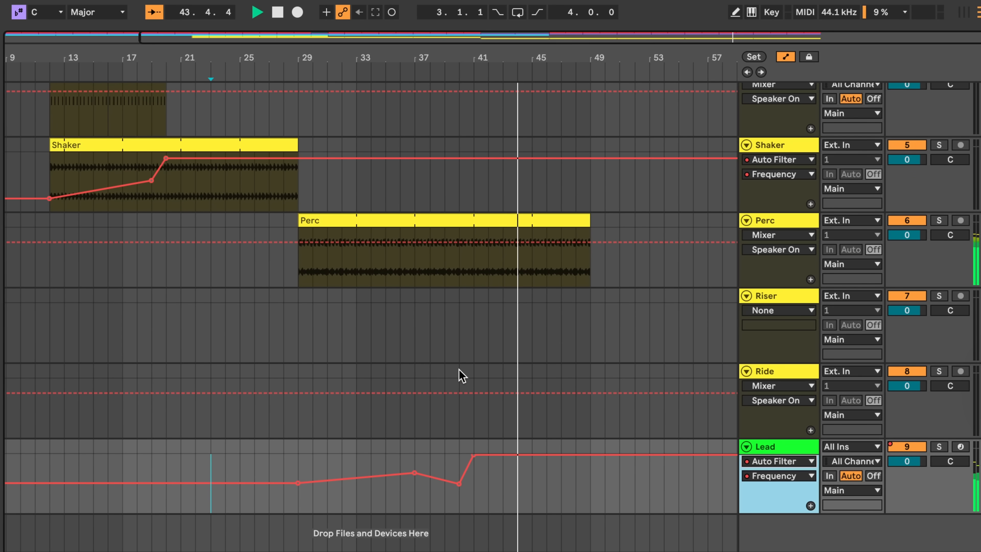
pyautogui.press('space')
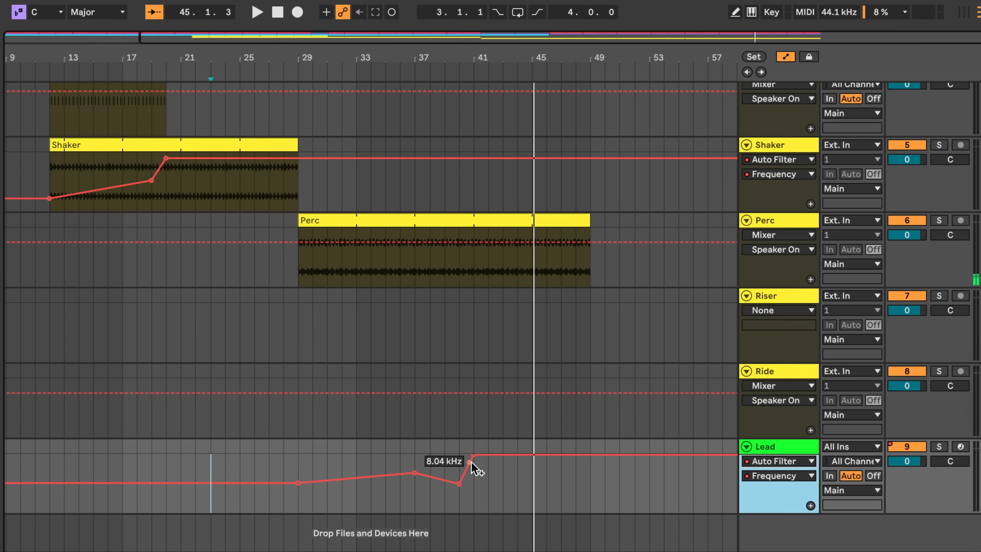
# Copy the two HiHat clips that end at bar 20 and paste them on the same track from bar 41 to bar 49
pyautogui.scroll(5, 485, 454)
pyautogui.moveTo(167, 282); pyautogui.dragTo(50, 282)
pyautogui.press('super+c')
pyautogui.scroll(-5, 491, 435)
pyautogui.scroll(5, 490, 436)
pyautogui.click(460, 268)
pyautogui.press('super+v')
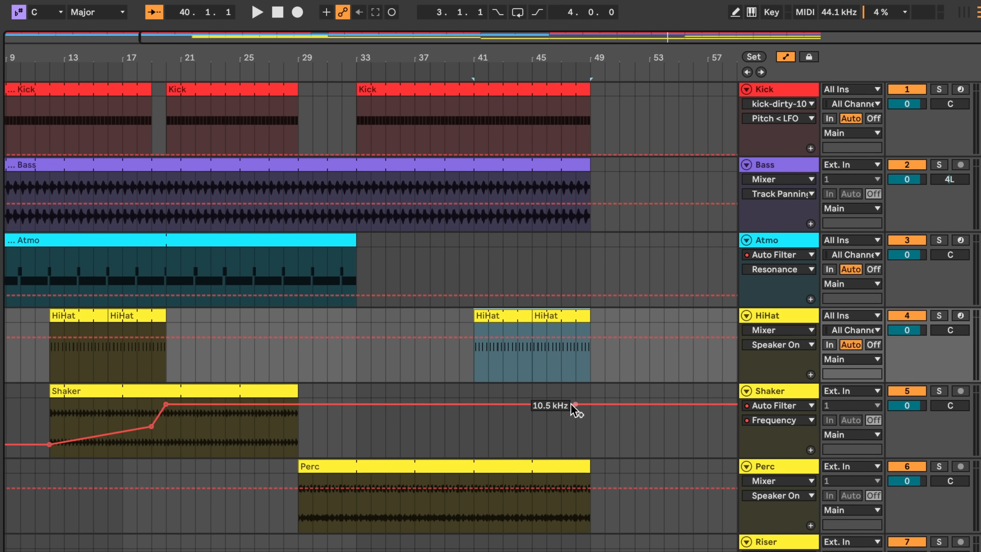
# Switch the Kick's Auto Filter to a high-pass with 49% resonance and sweep its cutoff frequency upward
pyautogui.scroll(-5, 587, 403)
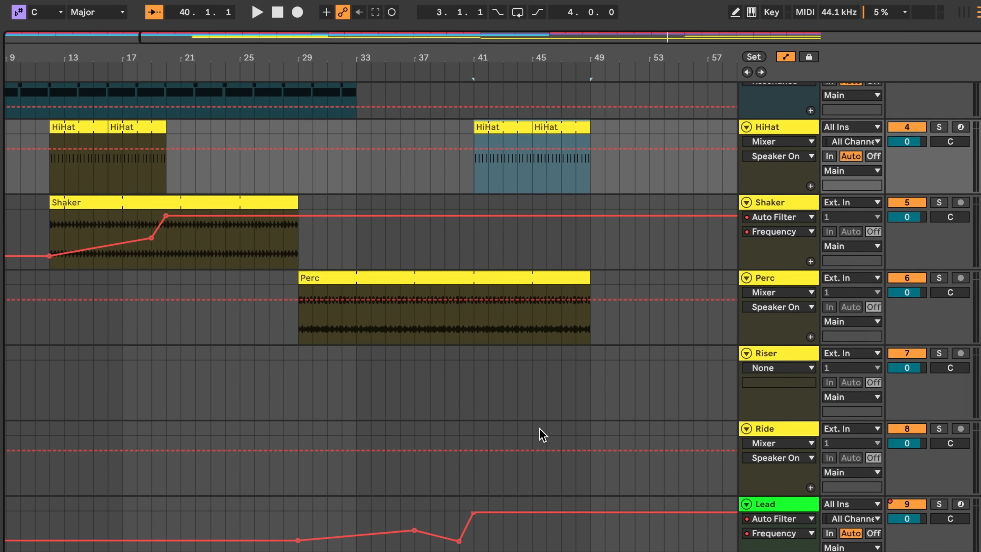
pyautogui.scroll(-2, 541, 432)
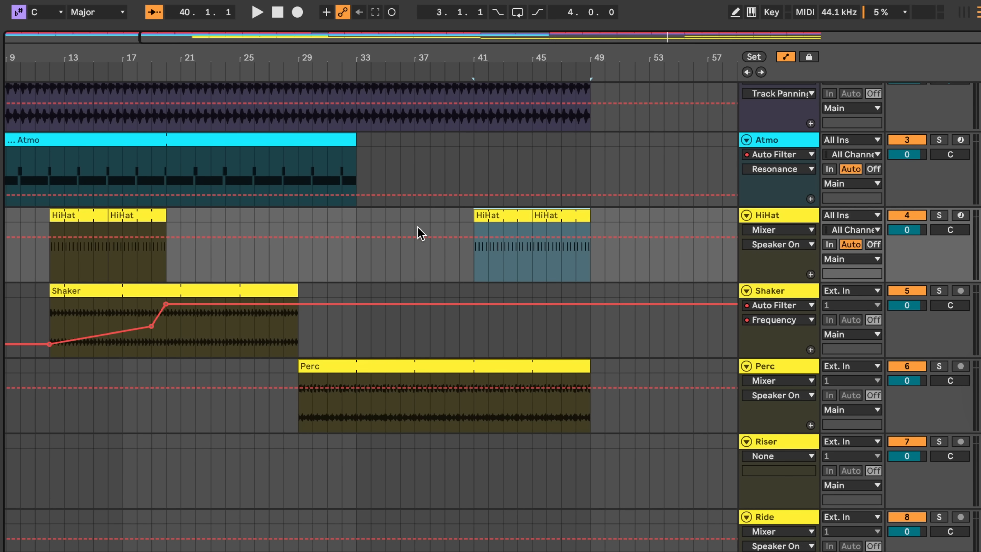
pyautogui.click(419, 232)
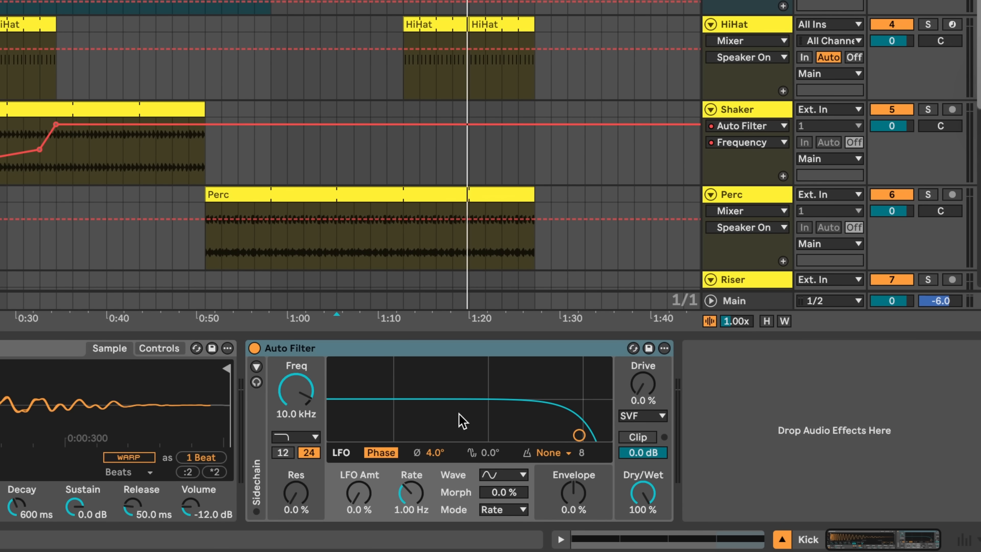
pyautogui.click(296, 436)
pyautogui.click(309, 304)
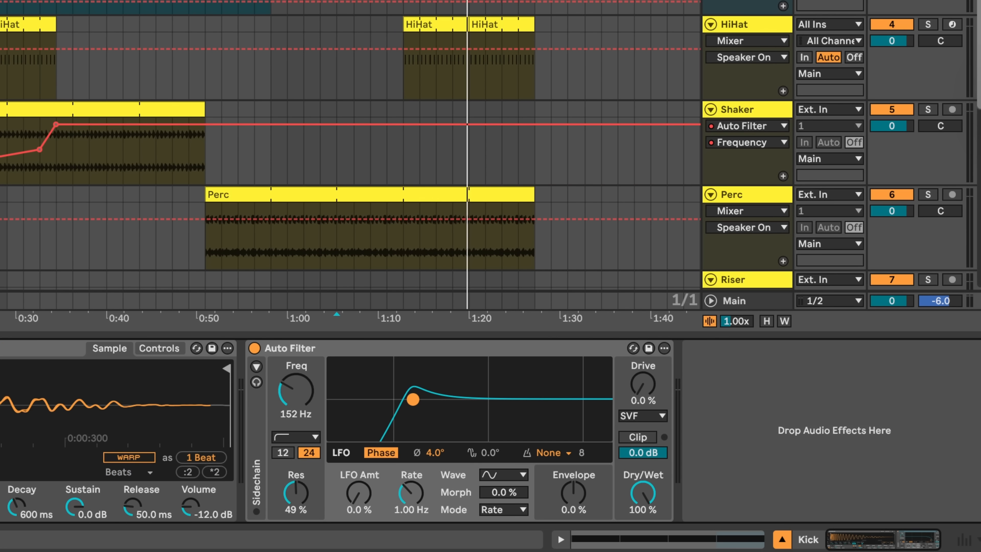
pyautogui.moveTo(412, 399); pyautogui.dragTo(441, 395)
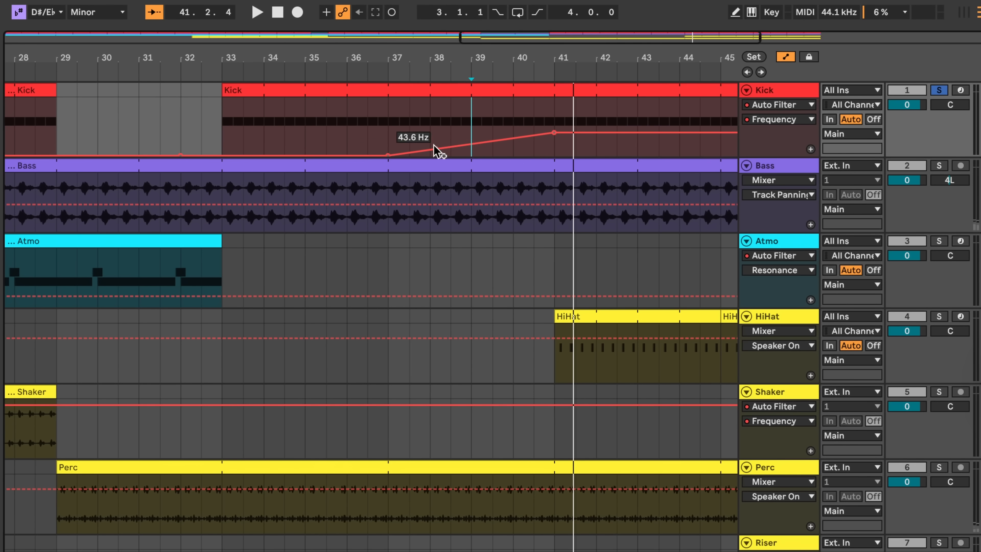
# Automate the Kick's Auto Filter Frequency to about 315 Hz from bar 40 to bar 41, staying at 20.0 Hz before it, and play the passage
pyautogui.moveTo(438, 153); pyautogui.dragTo(554, 132)
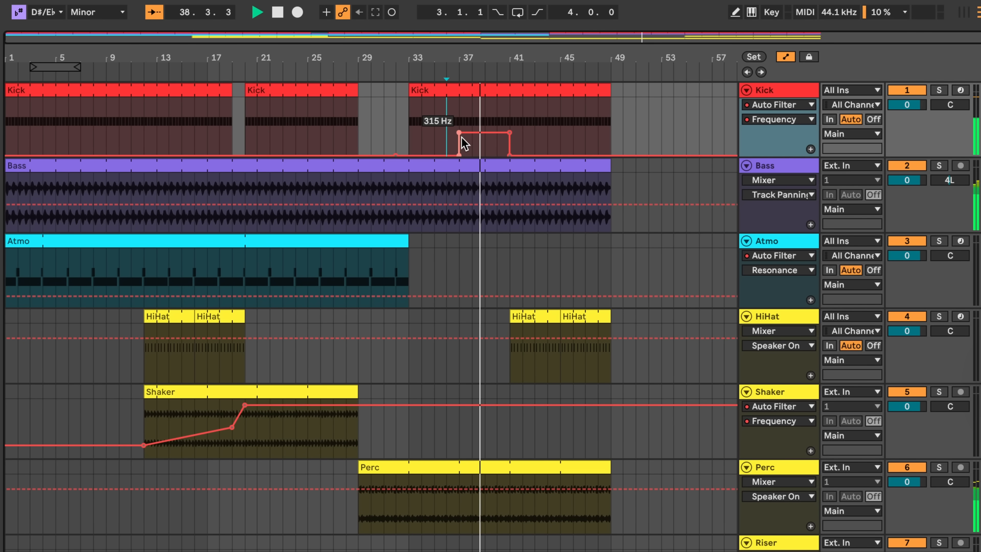
pyautogui.click(460, 155)
pyautogui.moveTo(461, 155); pyautogui.dragTo(472, 139)
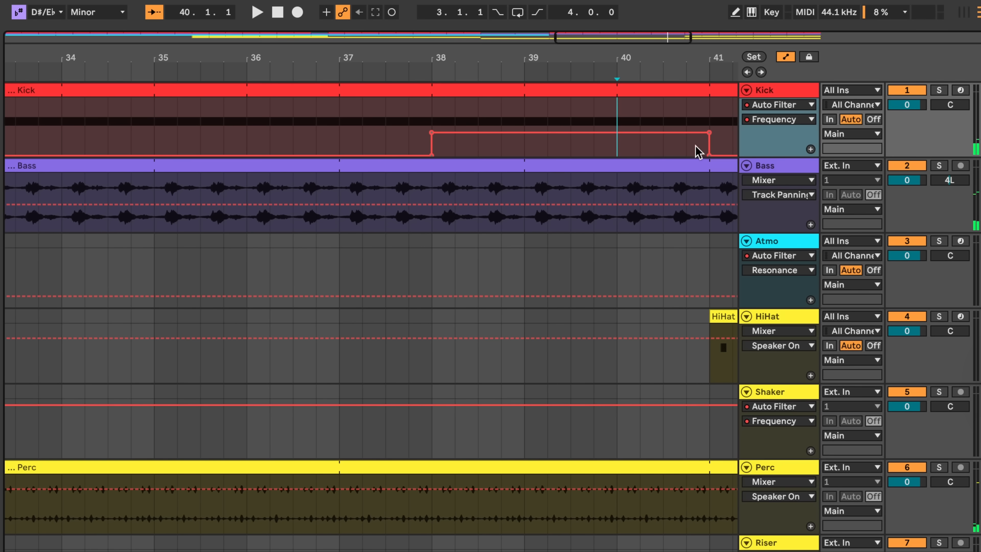
pyautogui.moveTo(433, 135)
pyautogui.mouseDown()
pyautogui.moveTo(603, 157)
pyautogui.moveTo(619, 156)
pyautogui.moveTo(616, 141)
pyautogui.mouseUp()
pyautogui.press('space')
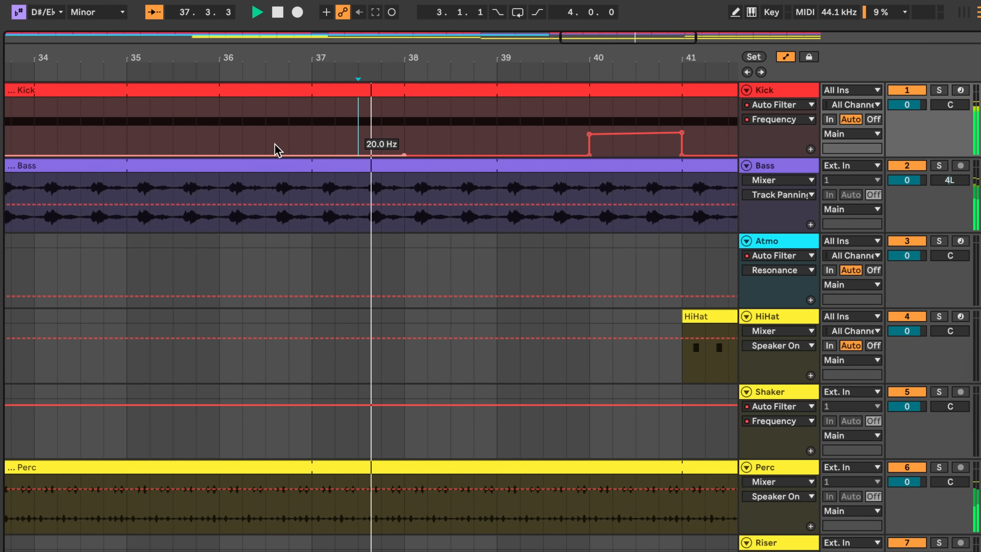
# Duplicate the Atmo clip so that a copy runs from bar 33 to bar 65
pyautogui.scroll(-10, 274, 143)
pyautogui.scroll(-2, 656, 297)
pyautogui.scroll(2, 655, 297)
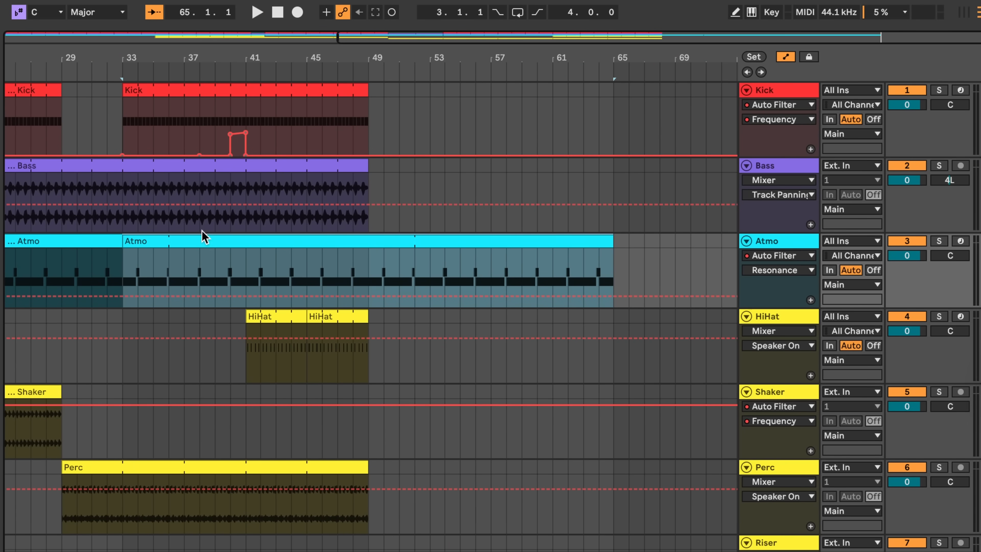
pyautogui.moveTo(168, 242); pyautogui.dragTo(238, 263)
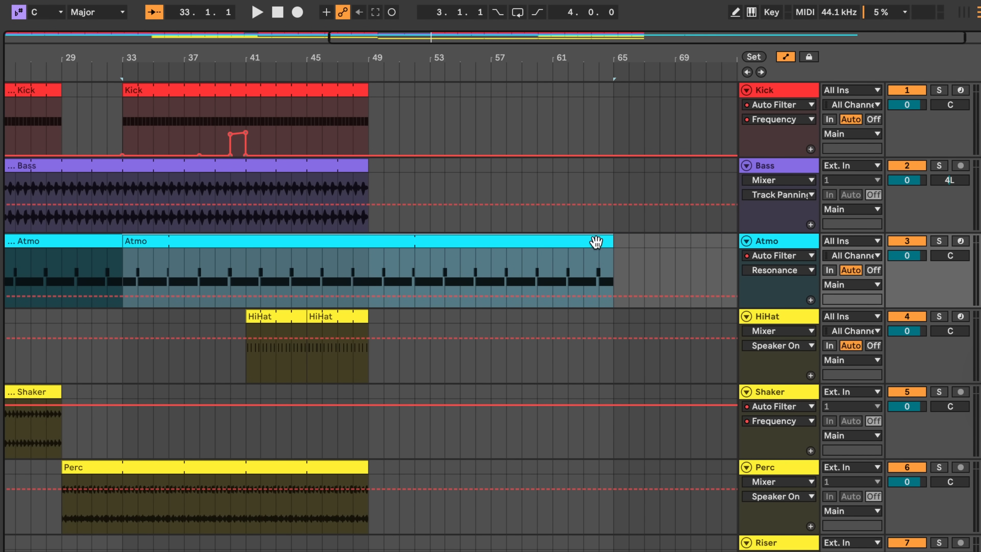
# Show the Atmo track's Granulator III Variation automation and trim the second Atmo clip so it starts at bar 41
pyautogui.click(769, 255)
pyautogui.click(772, 279)
pyautogui.press('-')
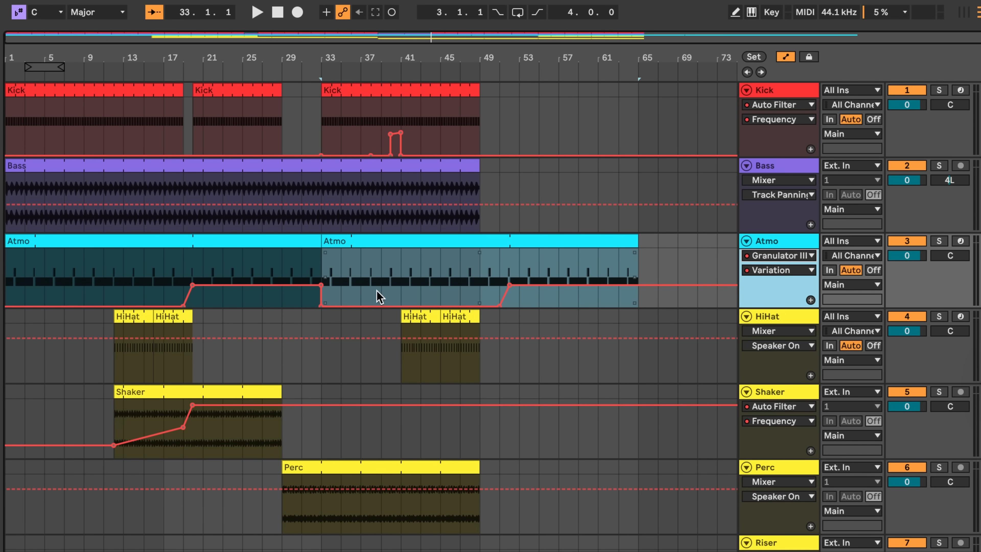
pyautogui.click(773, 257)
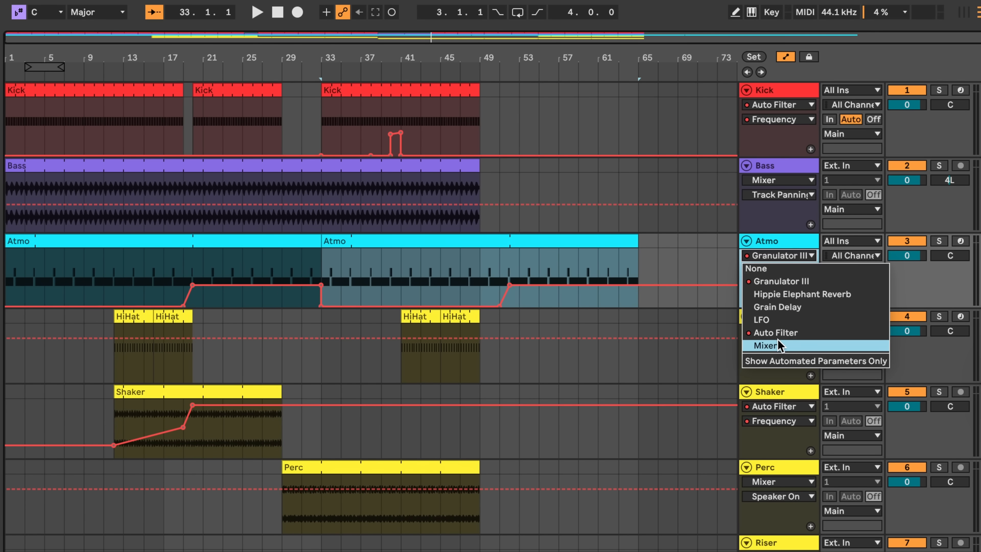
pyautogui.click(919, 287)
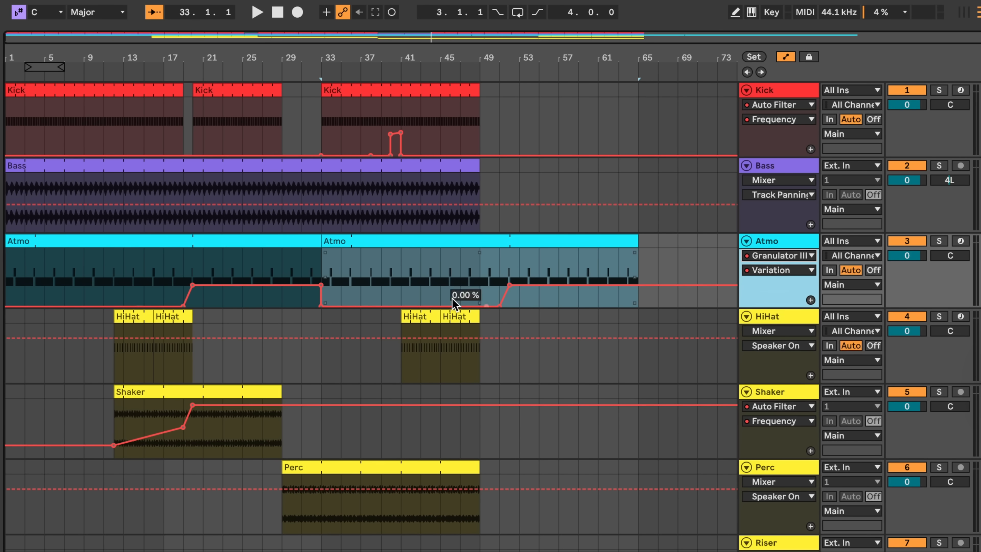
pyautogui.moveTo(321, 278); pyautogui.dragTo(401, 294)
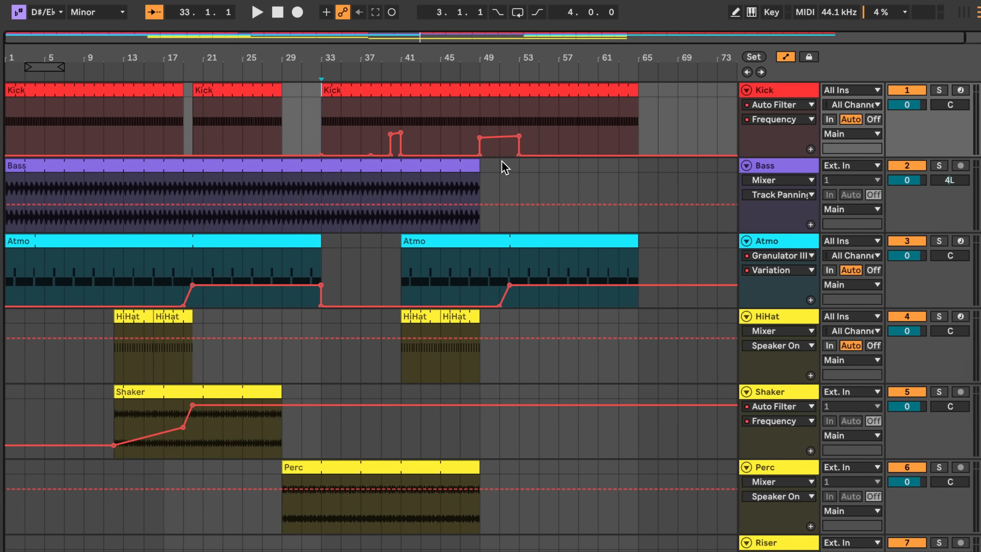
# Duplicate the Bass clip and move the copy to start at bar 53, leaving a four-bar gap after bar 49
pyautogui.click(475, 165)
pyautogui.press('super+d')
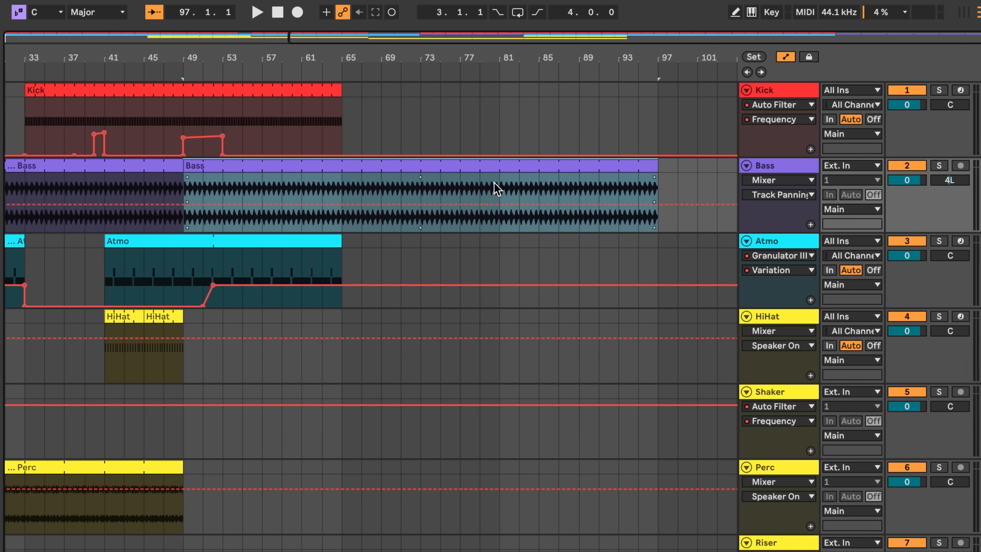
pyautogui.moveTo(204, 175); pyautogui.dragTo(228, 178)
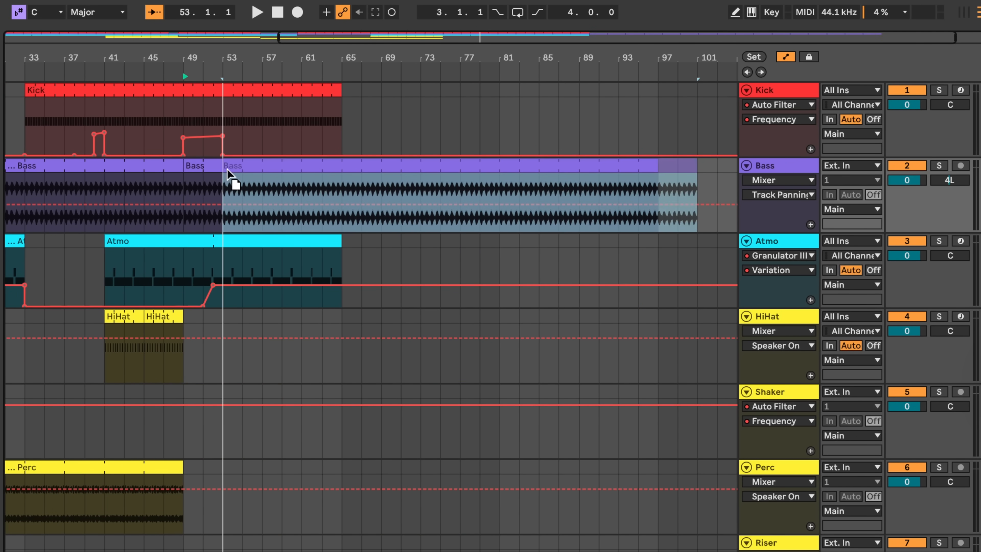
# Duplicate the HiHat clip repeatedly up to bar 101 and extend the Perc clip to bar 53
pyautogui.scroll(-1, 185, 256)
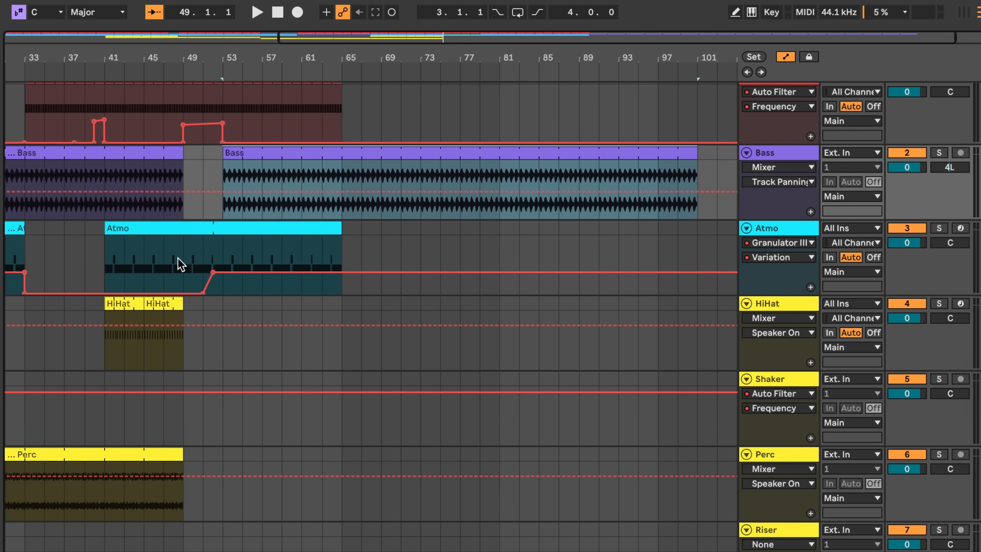
pyautogui.press('super+d')
pyautogui.press('super+d')
pyautogui.press('super+d')
pyautogui.press('super+d')
pyautogui.press('super+d')
pyautogui.press('super+d')
pyautogui.press('super+d')
pyautogui.press('super+d')
pyautogui.press('super+d')
pyautogui.press('super+d')
pyautogui.press('super+d')
pyautogui.press('super+d')
pyautogui.press('super+d')
pyautogui.moveTo(183, 456); pyautogui.dragTo(216, 456)
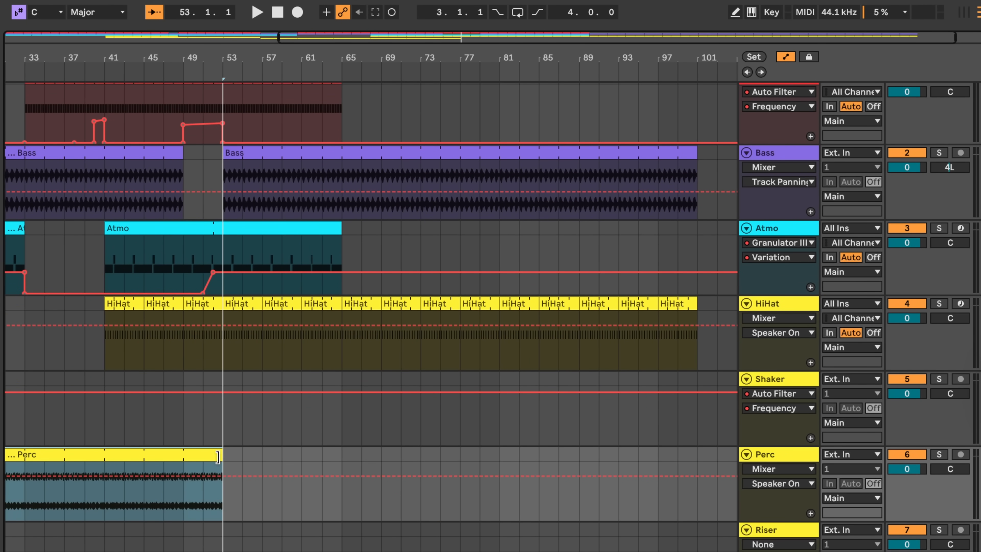
# Bring the Ride clip from Session View into the arrangement at bar 49 and extend it to bar 101
pyautogui.scroll(-2, 219, 456)
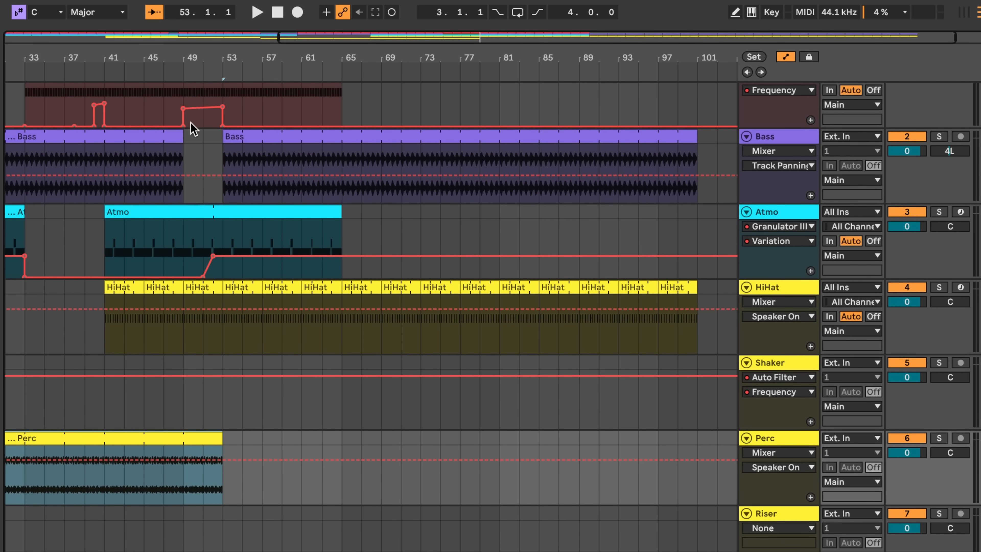
pyautogui.press('Tab')
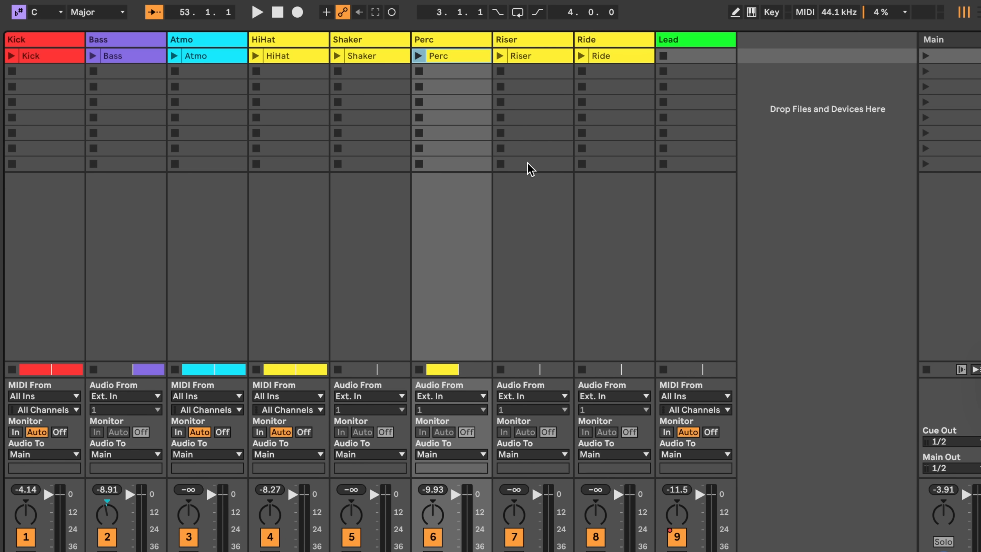
pyautogui.click(613, 54)
pyautogui.press('Tab')
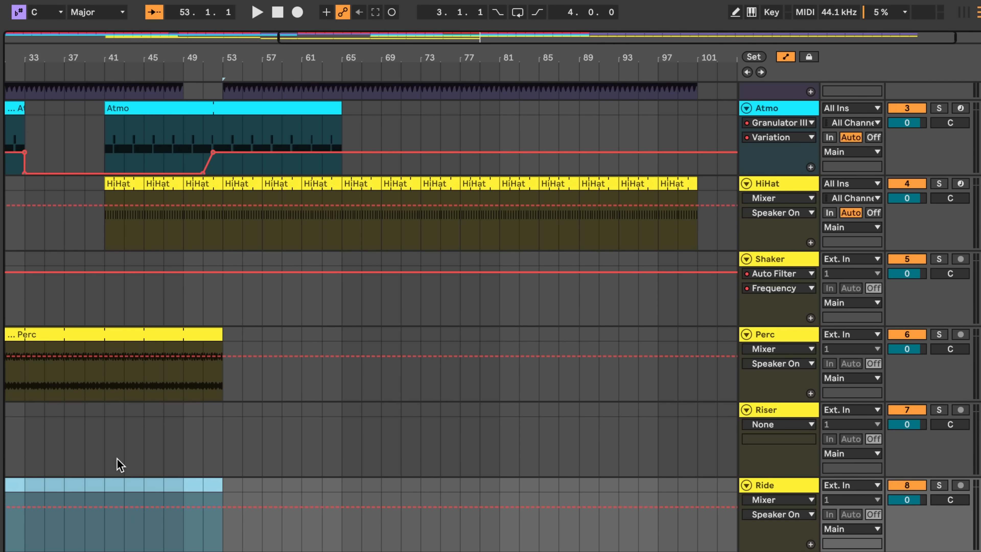
pyautogui.scroll(-1, 121, 465)
pyautogui.scroll(2, 93, 488)
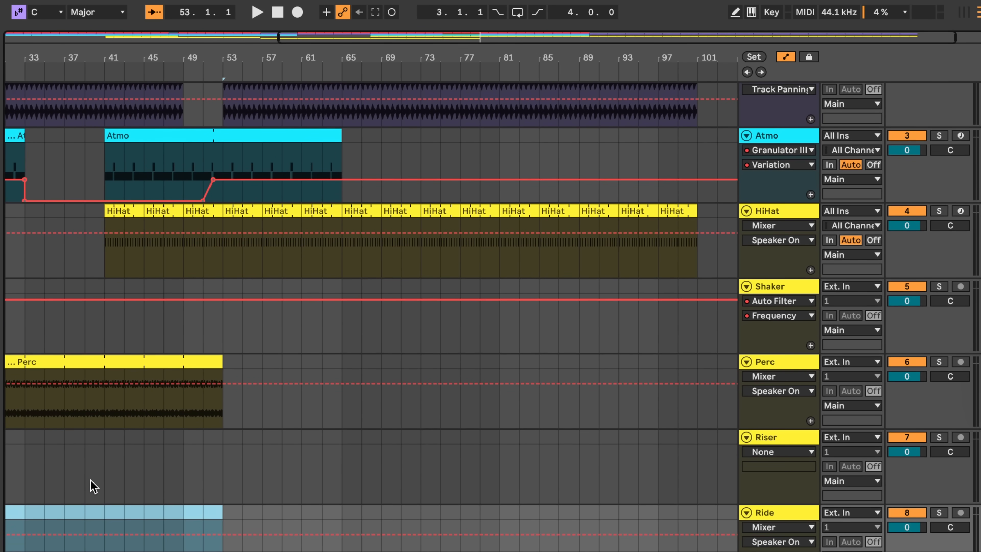
pyautogui.click(187, 516)
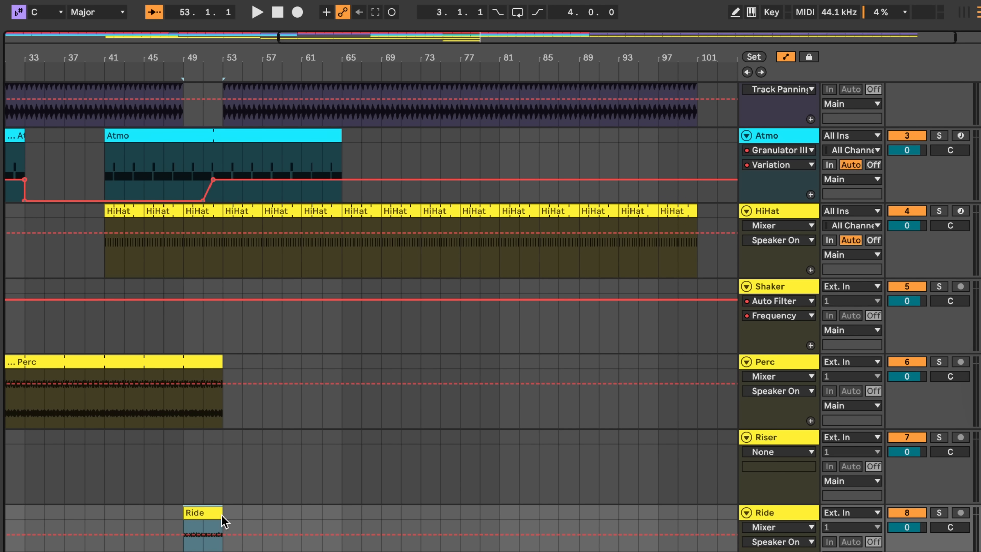
pyautogui.moveTo(218, 513); pyautogui.dragTo(698, 513)
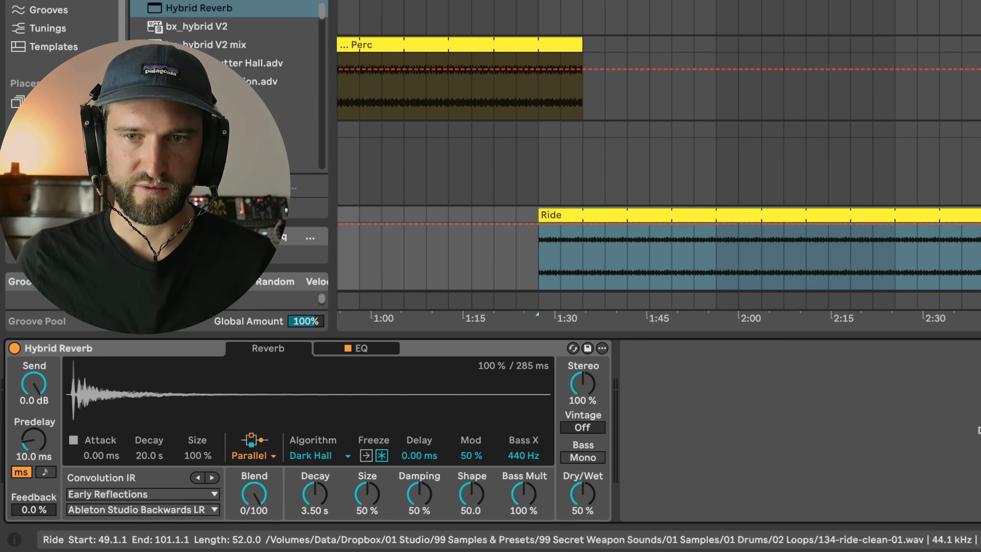
# Set the Ride's Hybrid Reverb to the Bigger Spaces Arena Hall 20s impulse, Blend 100/0 and Dry/Wet 100% during playback
pyautogui.press('space')
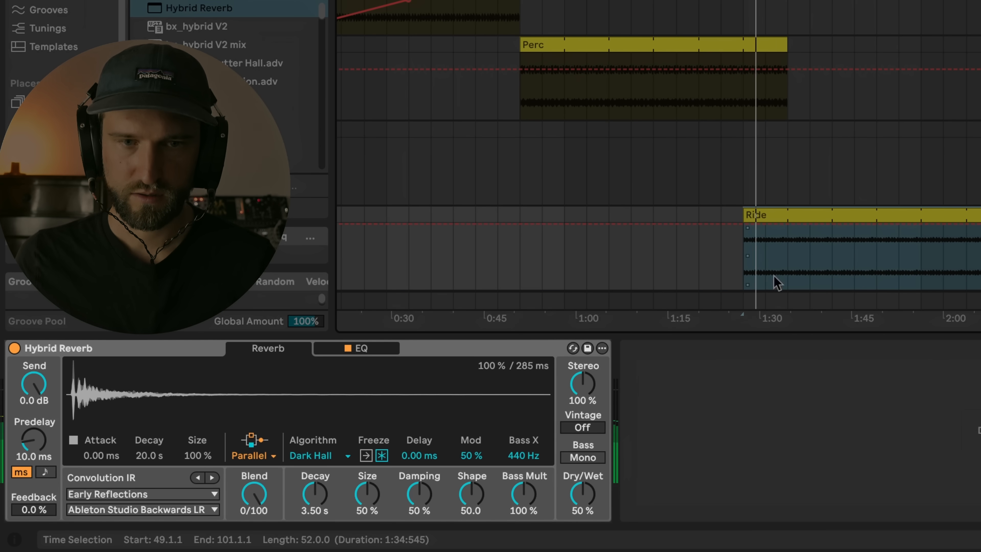
pyautogui.moveTo(575, 503); pyautogui.dragTo(575, 489)
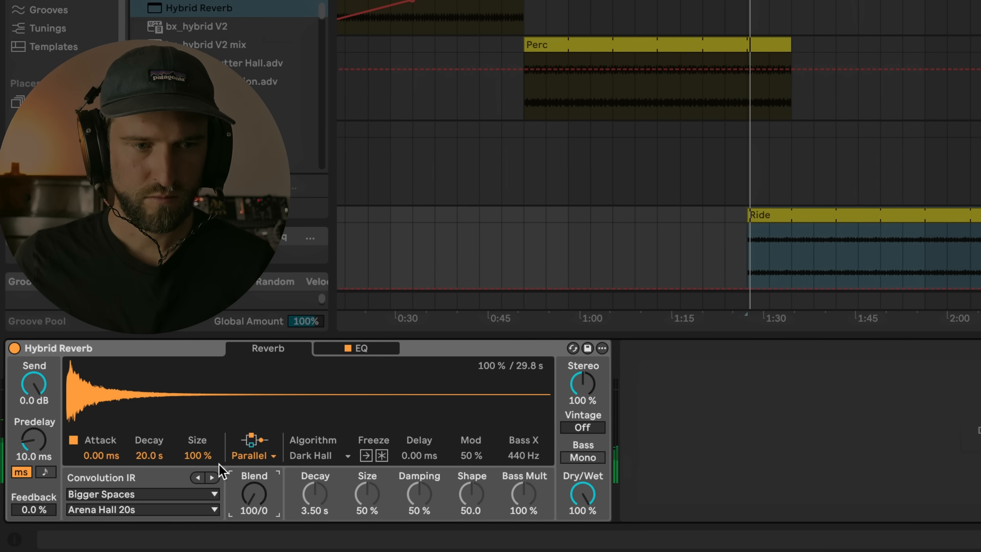
# Switch the Ride's Hybrid Reverb impulse to Grand Stage LR, set Blend to 44/56 and raise Shape to 61.9
pyautogui.click(212, 477)
pyautogui.click(212, 478)
pyautogui.click(212, 477)
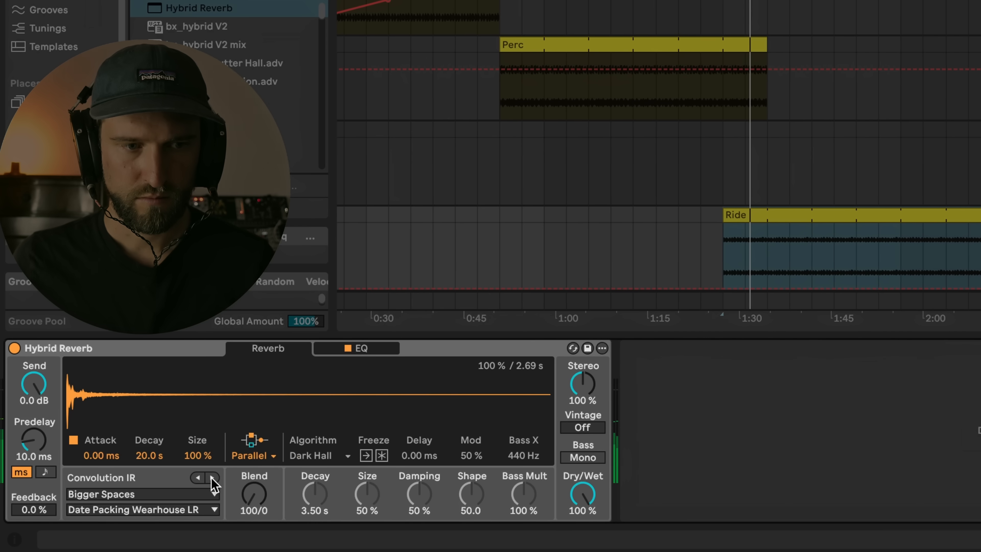
pyautogui.click(212, 478)
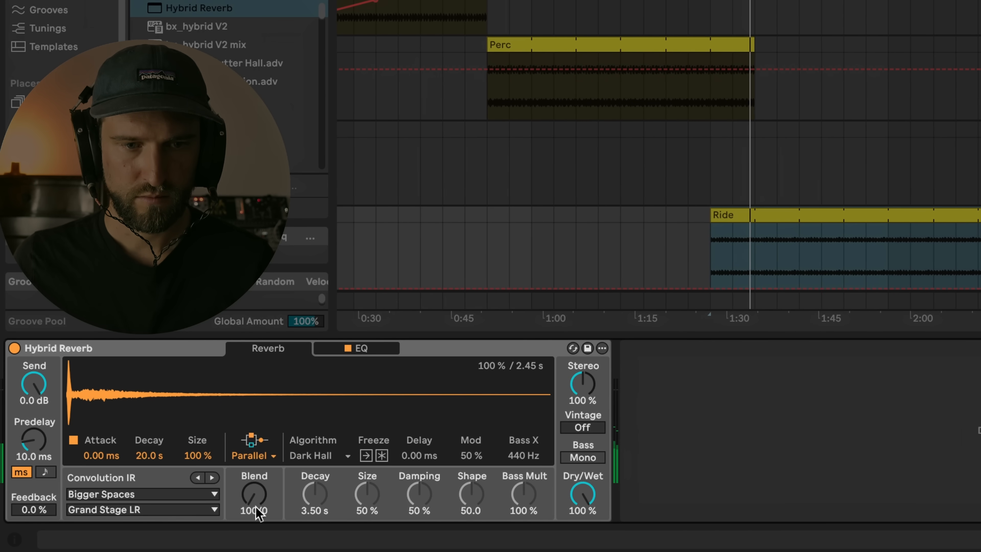
pyautogui.moveTo(253, 495)
pyautogui.mouseDown()
pyautogui.moveTo(254, 504)
pyautogui.moveTo(254, 473)
pyautogui.moveTo(259, 496)
pyautogui.mouseUp()
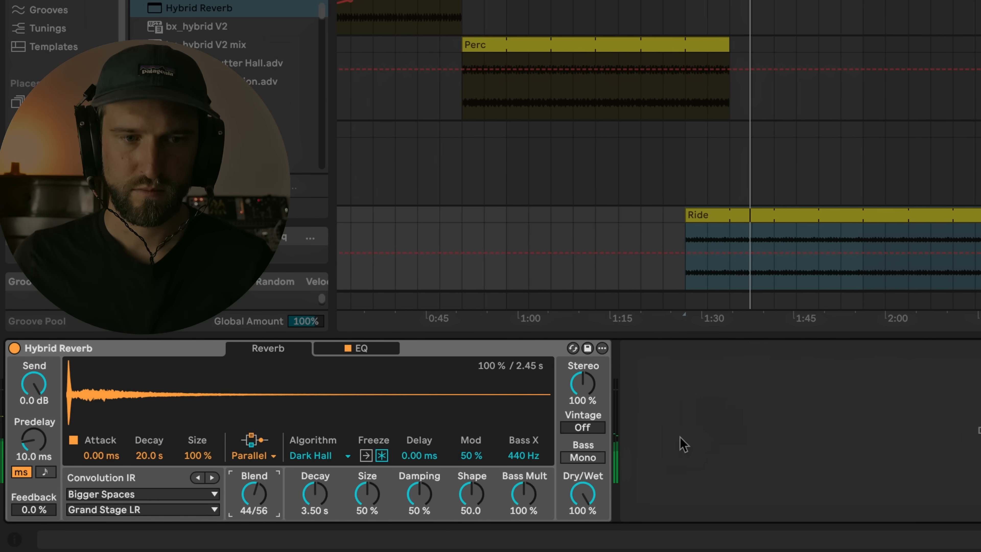
pyautogui.moveTo(429, 508); pyautogui.dragTo(429, 488)
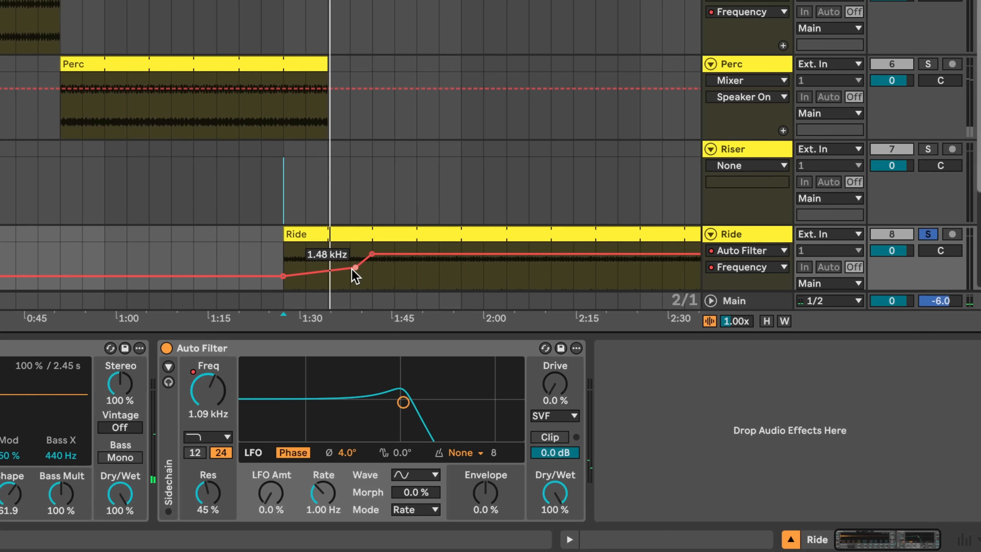
# Automate the Ride's Auto Filter frequency to ramp up from bar 49 to bar 53 and jump higher at bar 53
pyautogui.moveTo(329, 268); pyautogui.dragTo(378, 251)
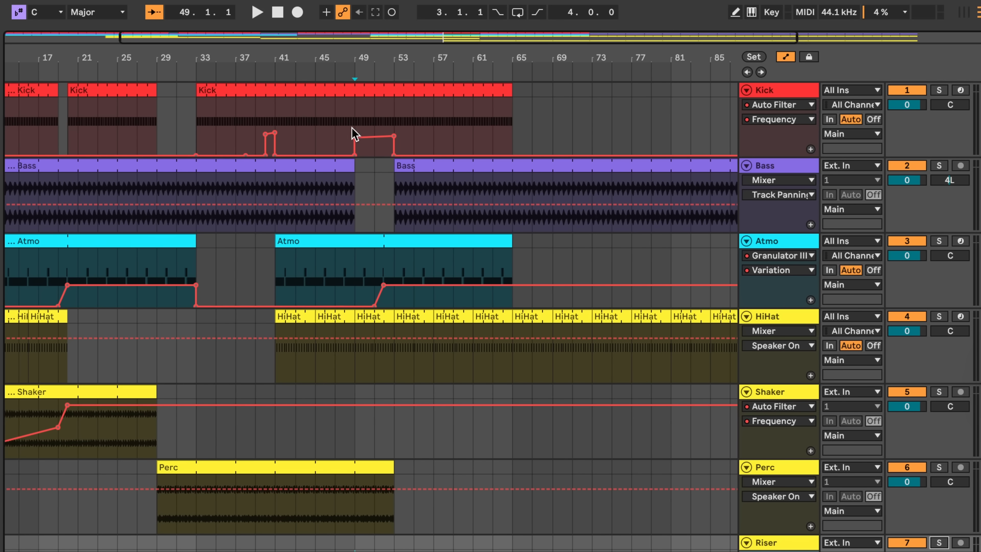
# Automate the Lead's Hybrid Reverb Dry/Wet to rise from bar 41 to 88% at bar 53, dropping back sharply there
pyautogui.scroll(-6, 360, 147)
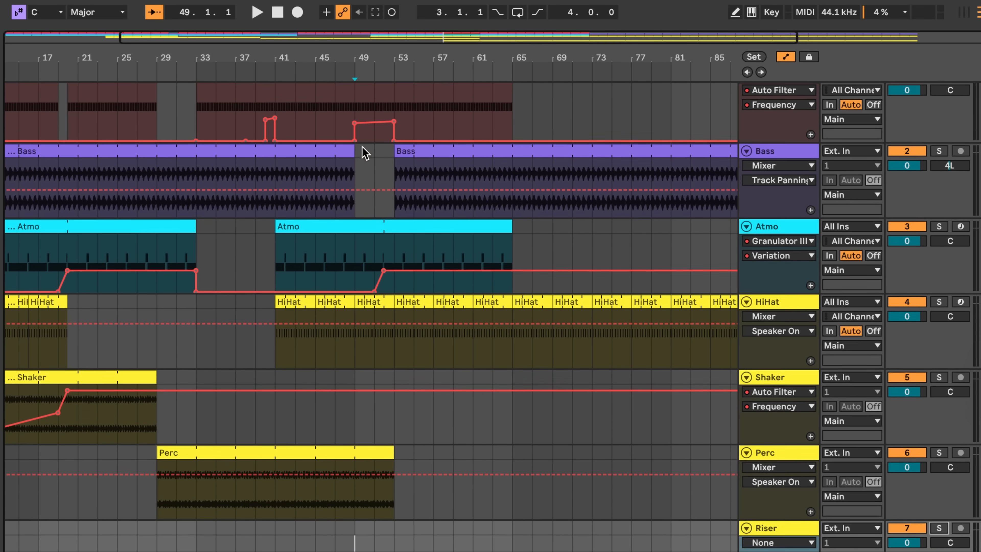
pyautogui.press('Down')
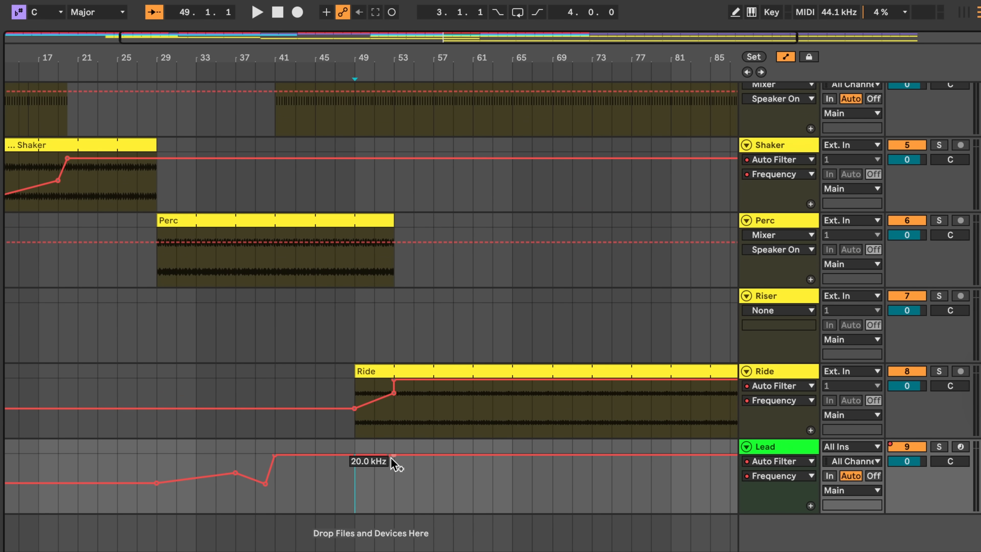
pyautogui.moveTo(392, 456); pyautogui.dragTo(394, 481)
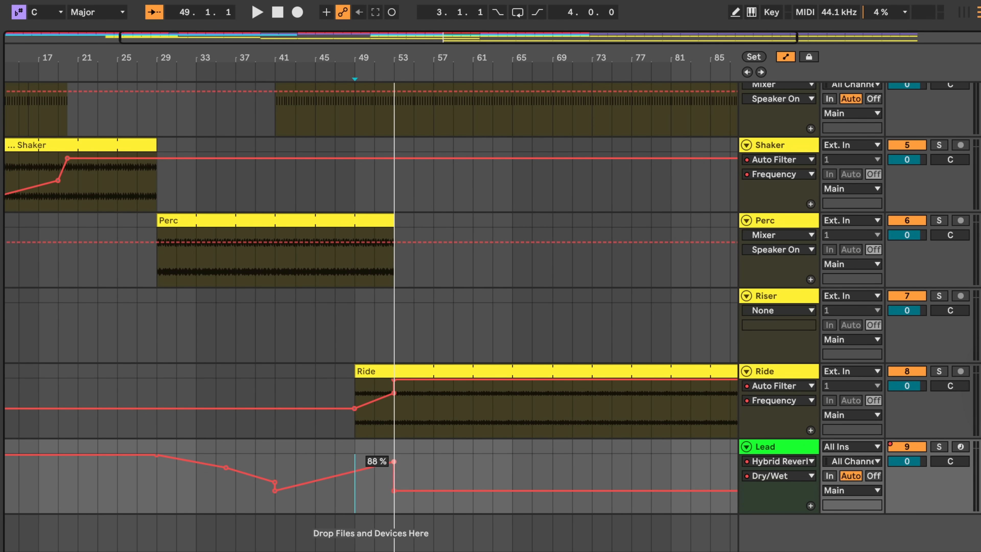
# Play the arrangement from bar 41 and review the track automation leading into the bar 53 transition
pyautogui.scroll(6, 303, 371)
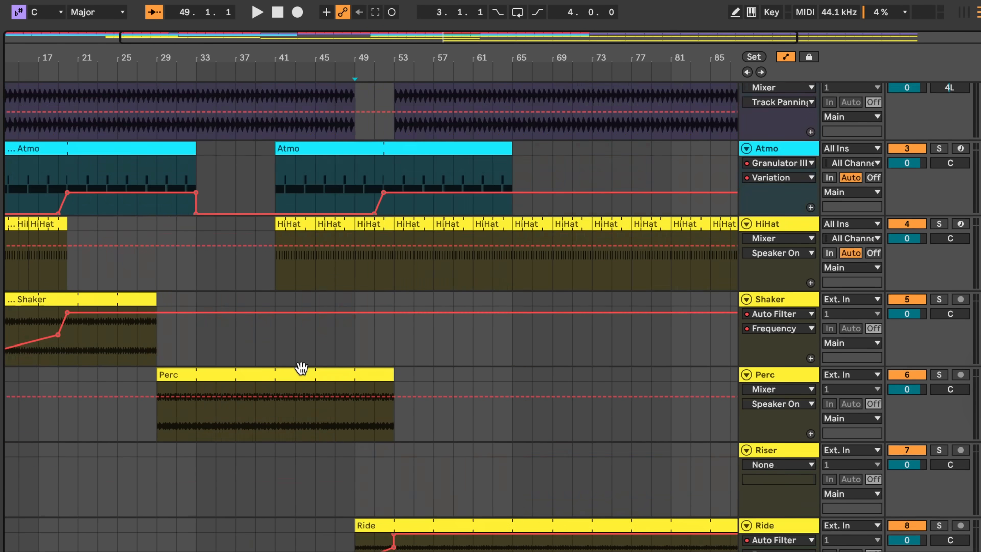
pyautogui.scroll(-6, 373, 282)
pyautogui.click(287, 448)
pyautogui.press('space')
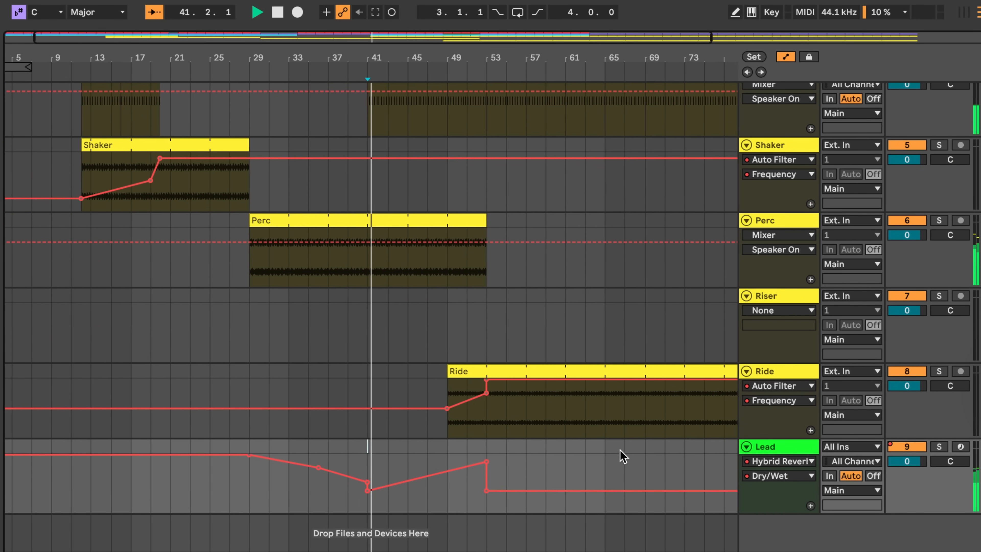
pyautogui.scroll(1, 691, 421)
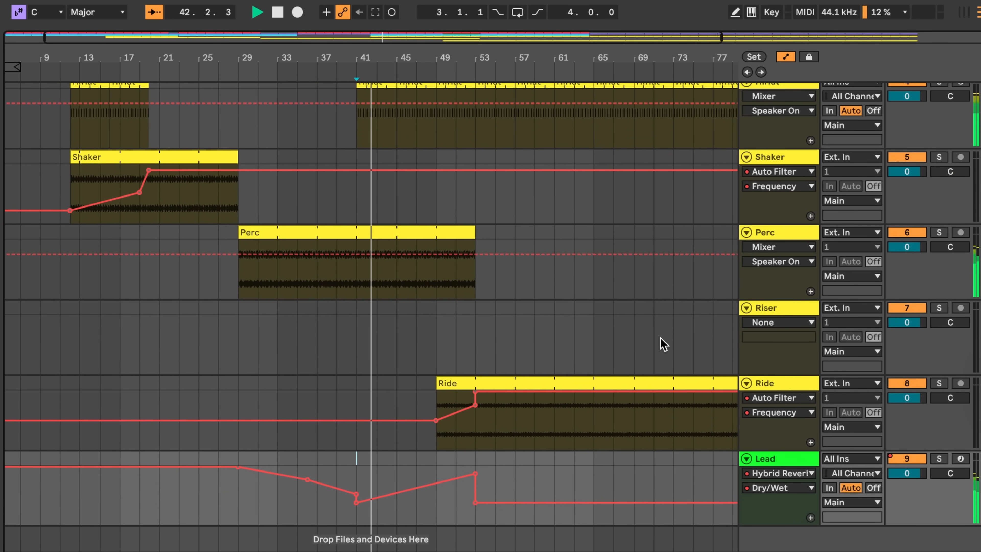
pyautogui.scroll(6, 661, 340)
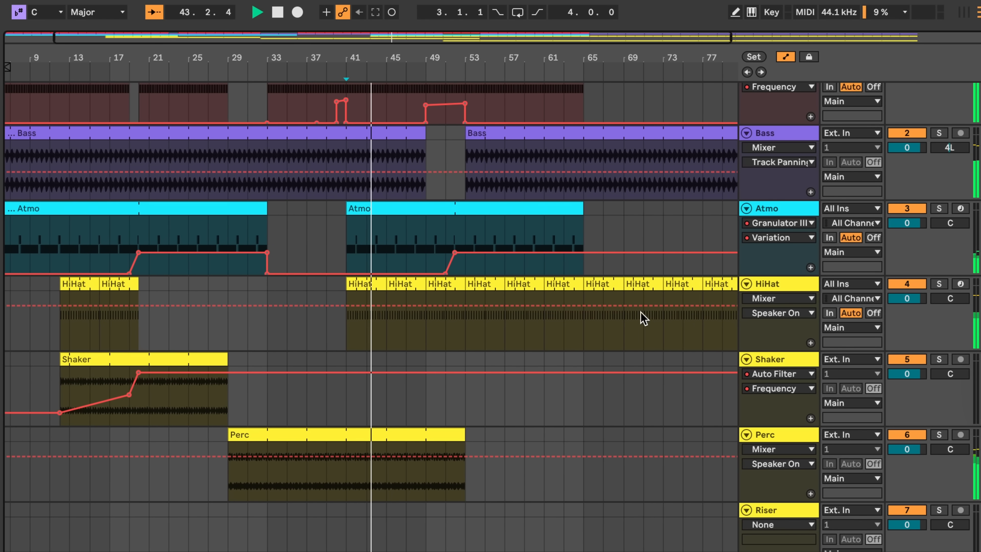